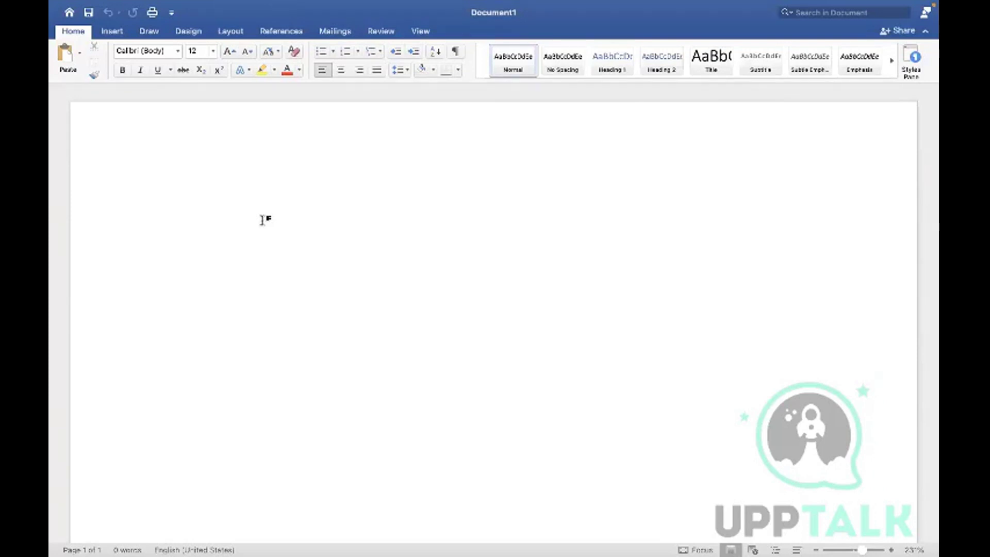
- Type the heading 'Workday US Payroll' and the line 'Two types of Payroll' below it
{"action": "type", "text": "Workday"}
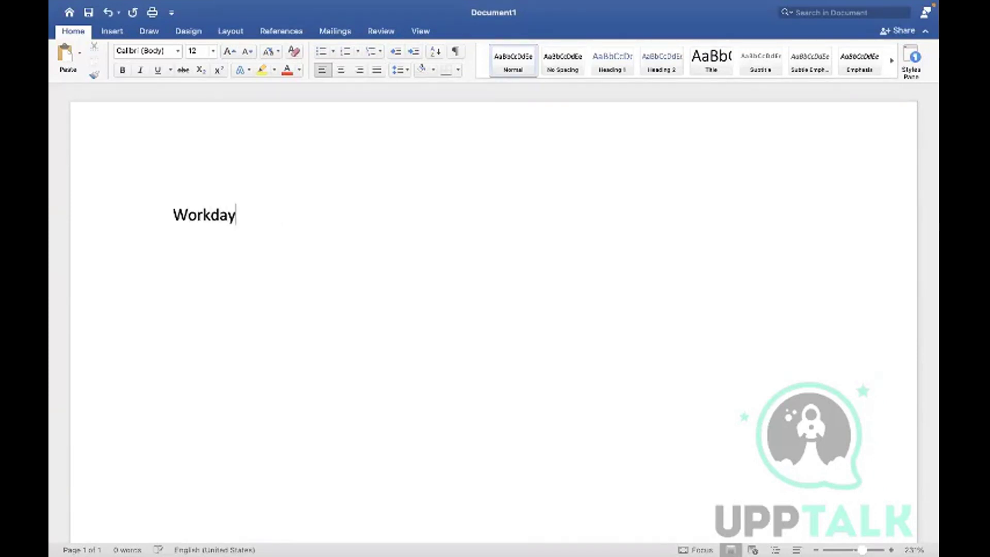
{"action": "type", "text": " US Payrol"}
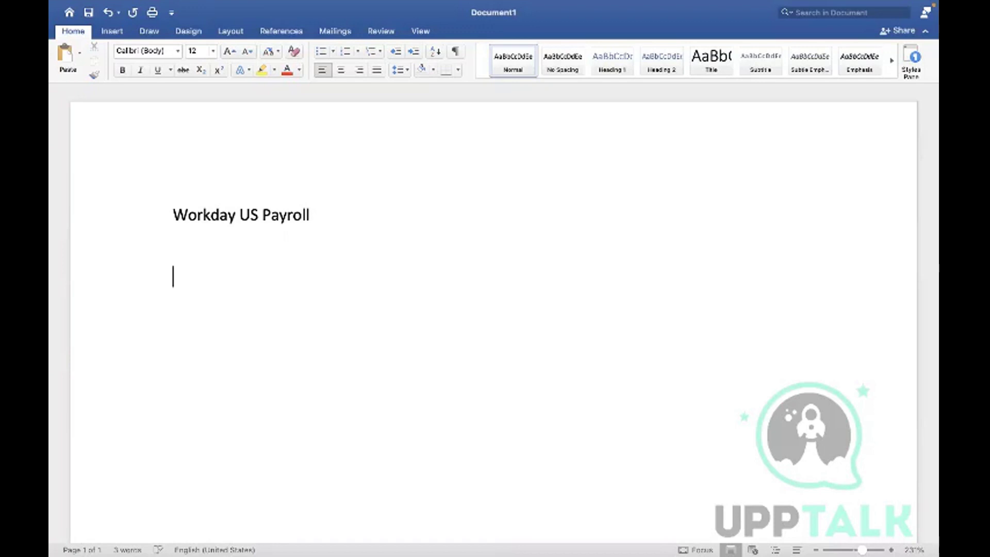
{"action": "type", "text": "l"}
{"action": "key", "text": "Return"}
{"action": "key", "text": "Return"}
{"action": "type", "text": "two types"}
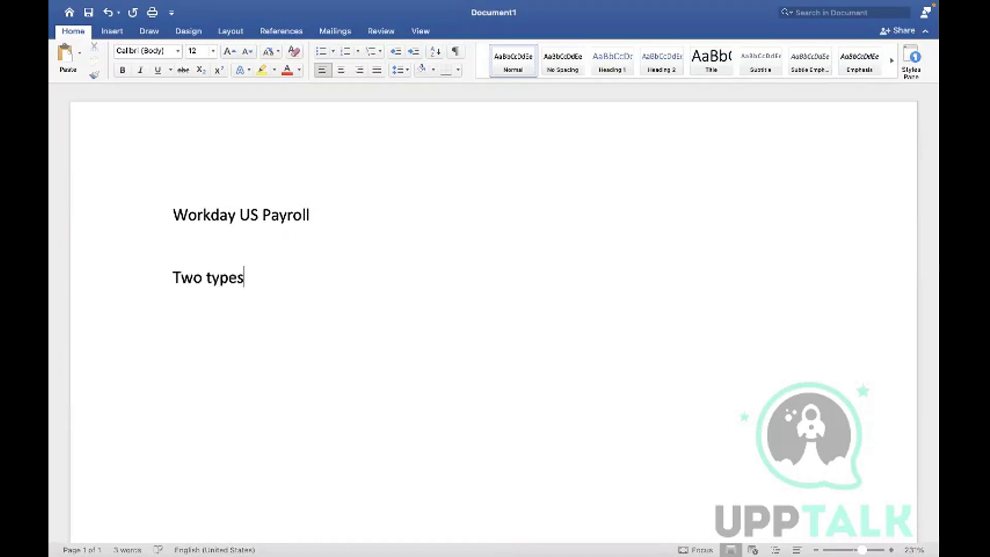
{"action": "type", "text": " of pAYROLL"}
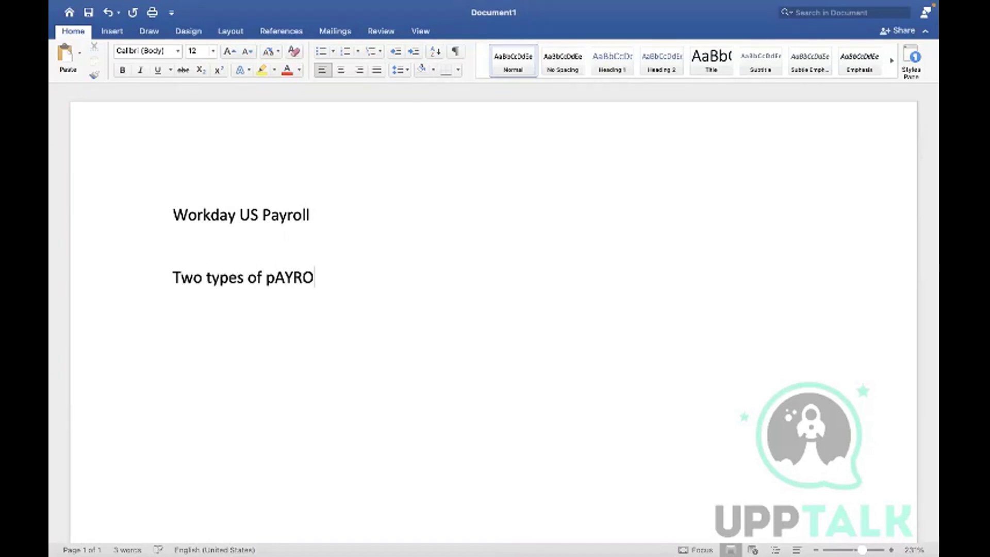
{"action": "key", "text": "BackSpace"}
{"action": "key", "text": "BackSpace"}
{"action": "key", "text": "BackSpace"}
{"action": "key", "text": "BackSpace"}
{"action": "key", "text": "BackSpace"}
{"action": "key", "text": "BackSpace"}
{"action": "key", "text": "BackSpace"}
{"action": "type", "text": "Payroll"}
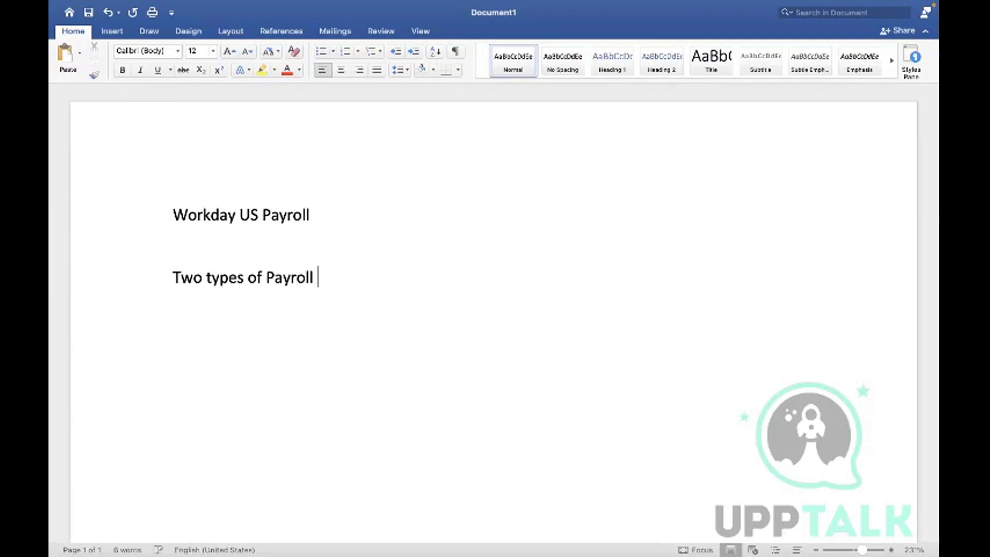
- Start a numbered list with 'IN HOUSE PAYROLL' and 'EXTERNAL PAYROLL'
{"action": "key", "text": "Return"}
{"action": "type", "text": "1. "}
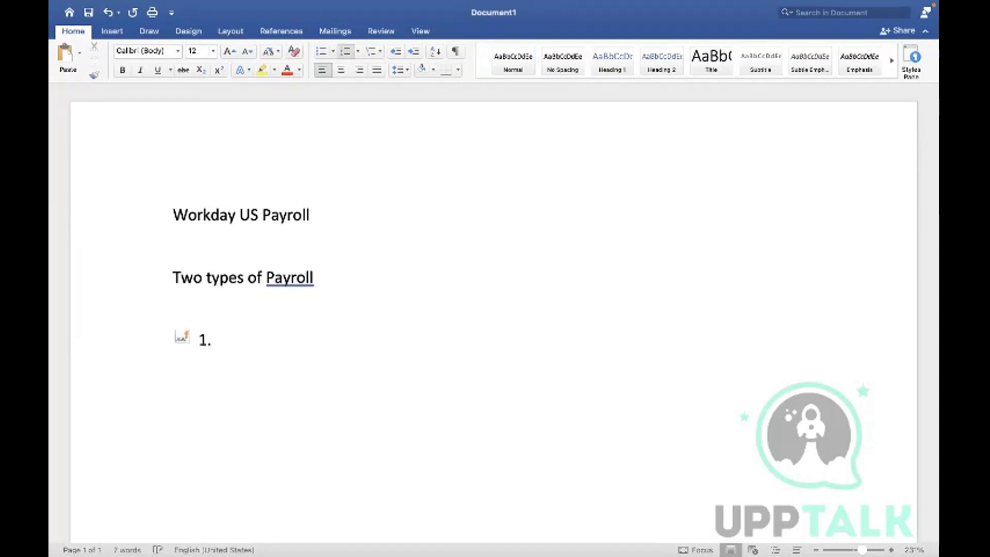
{"action": "type", "text": "IN HOUSE "}
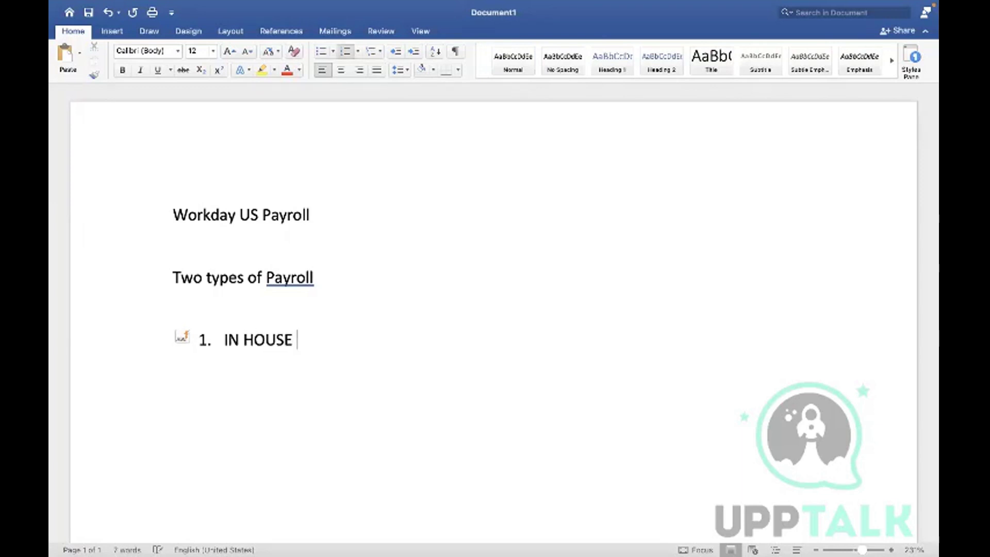
{"action": "type", "text": "PAYROLL"}
{"action": "key", "text": "Return"}
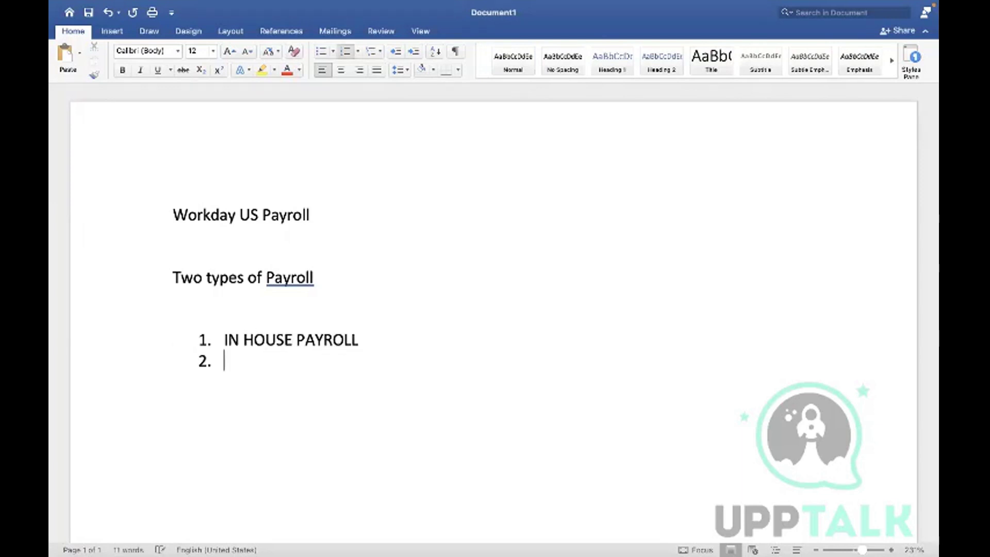
{"action": "type", "text": "EXTER"}
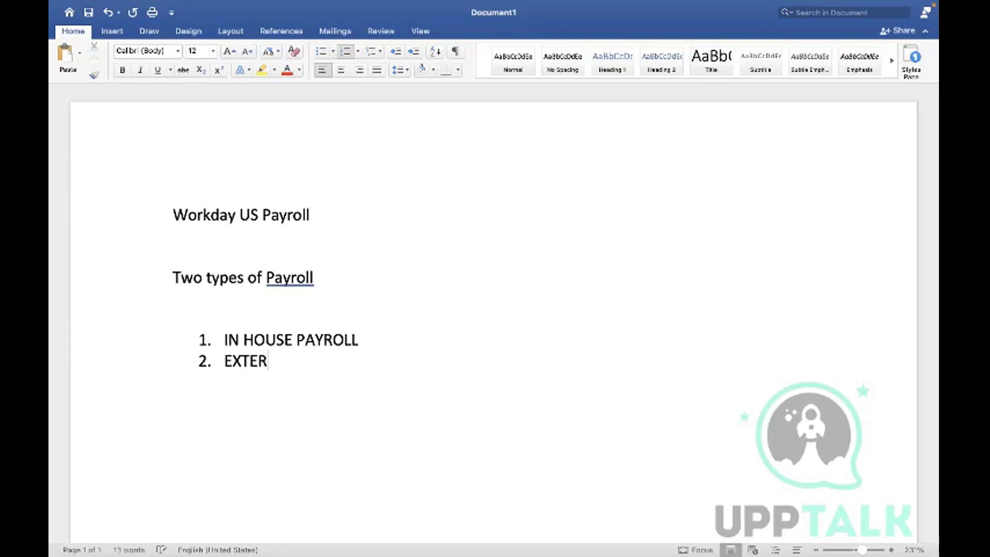
{"action": "type", "text": "NAL PAYROLL"}
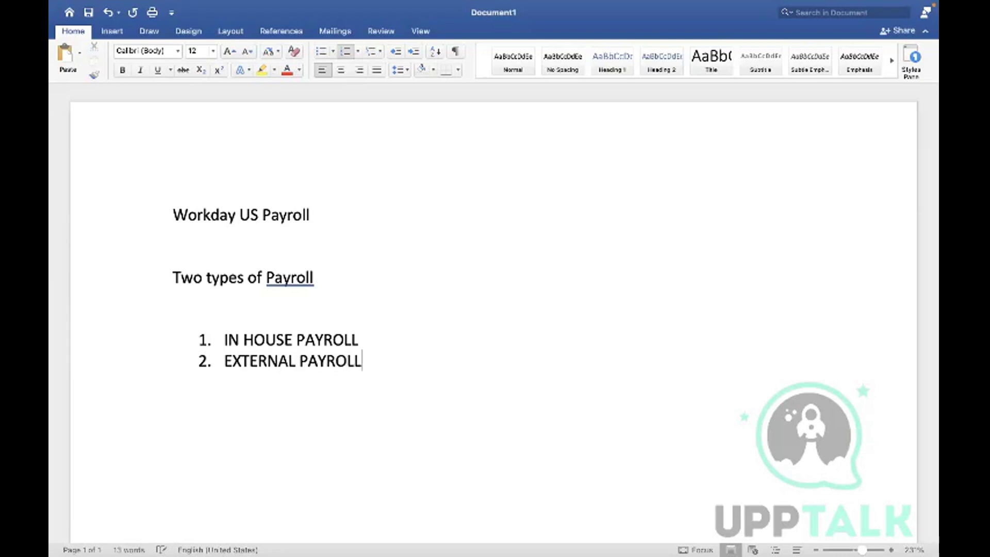
- Append '- RUN THE PAYROLL WITH IN WORKDAY' to item 1, then go to the end of item 2
{"action": "left_click", "coordinate": [372, 338]}
{"action": "type", "text": "-"}
{"action": "type", "text": " RUN THE PAY"}
{"action": "type", "text": "ROLL W"}
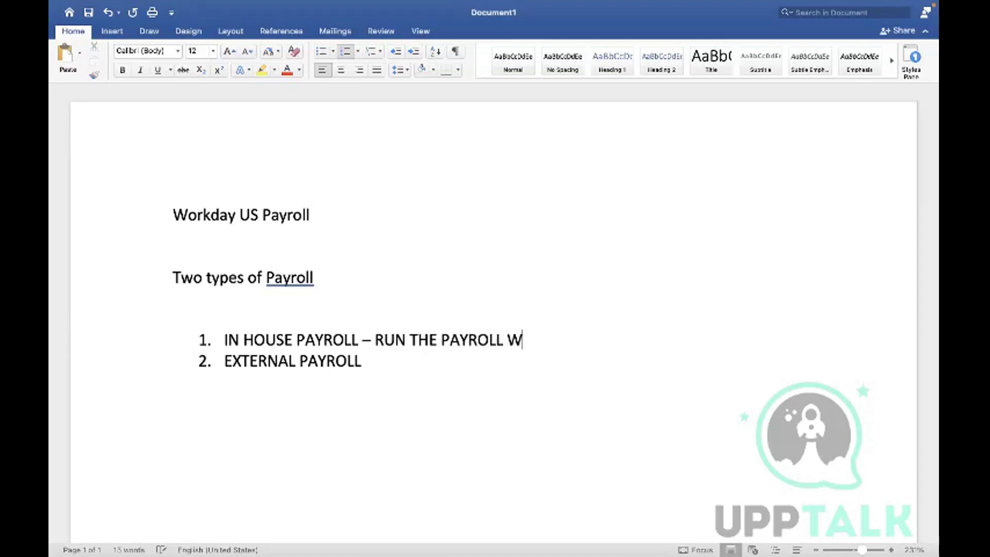
{"action": "type", "text": "ITH IN WORKDAY"}
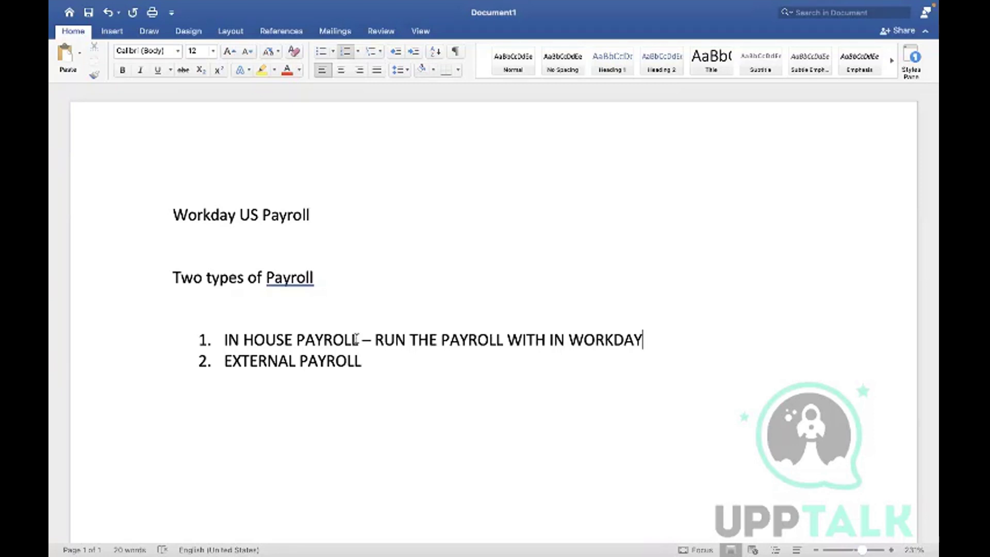
{"action": "double_click", "coordinate": [300, 340]}
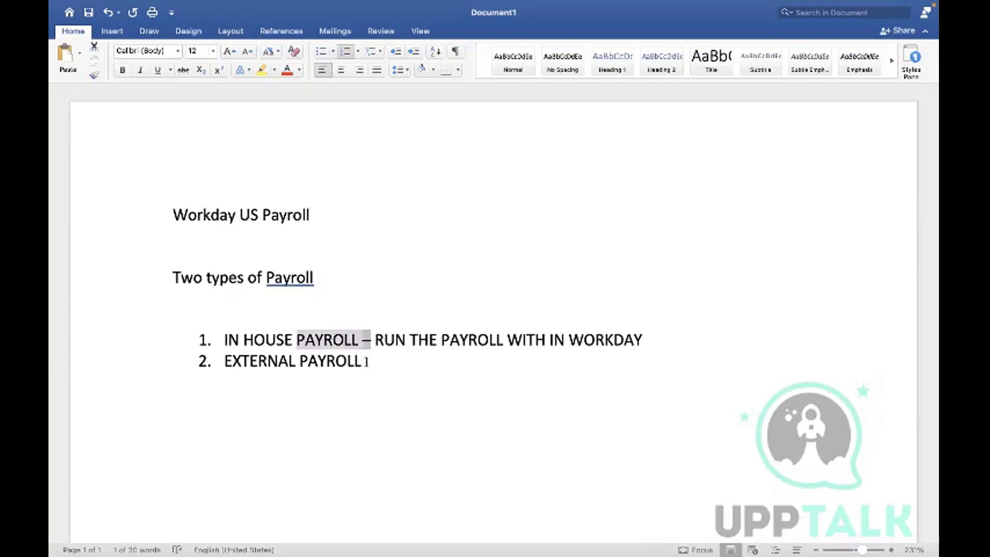
{"action": "left_click", "coordinate": [382, 360]}
- Add '- Payroll will be processed by the external vendors(ADP,NGA)' after EXTERNAL PAYROLL
{"action": "type", "text": "-"}
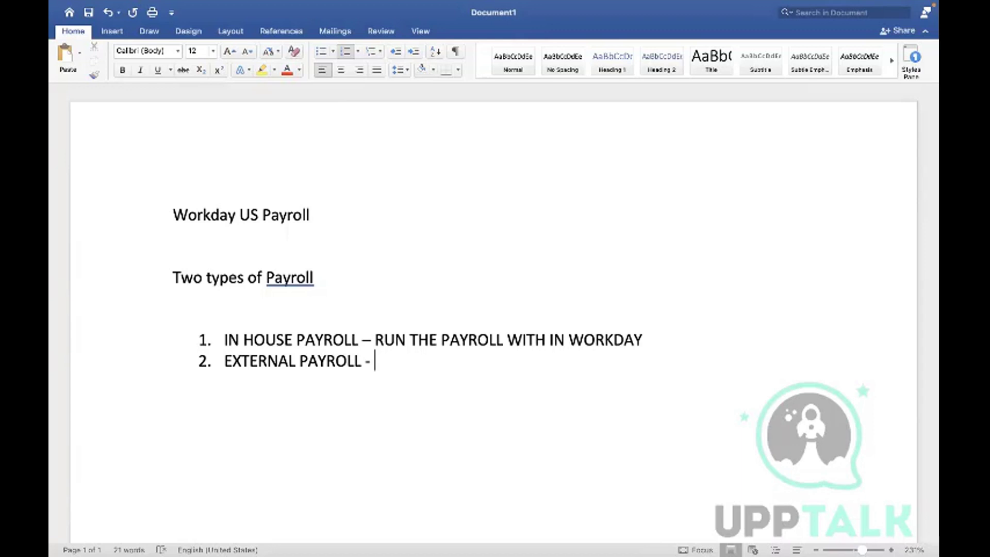
{"action": "type", "text": "Payroll "}
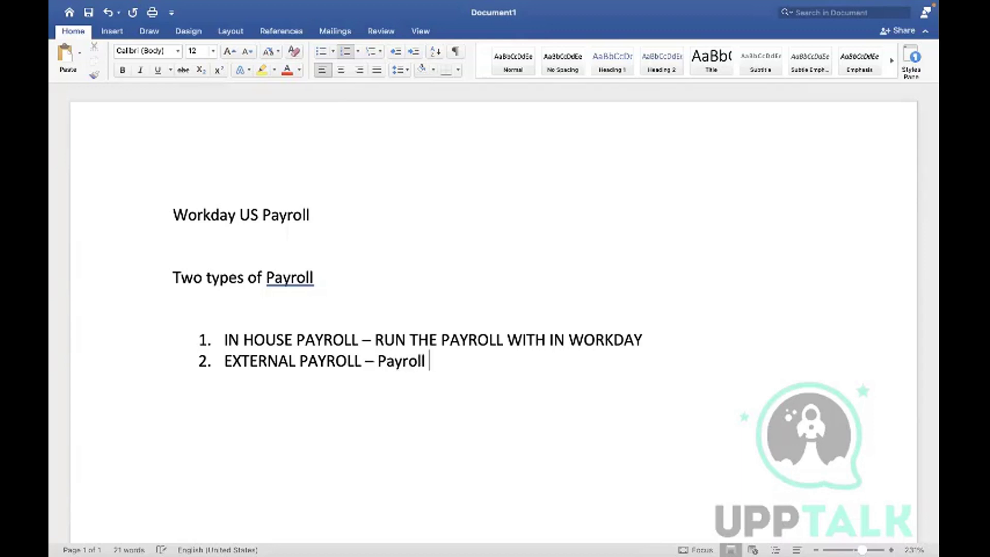
{"action": "type", "text": "will be p"}
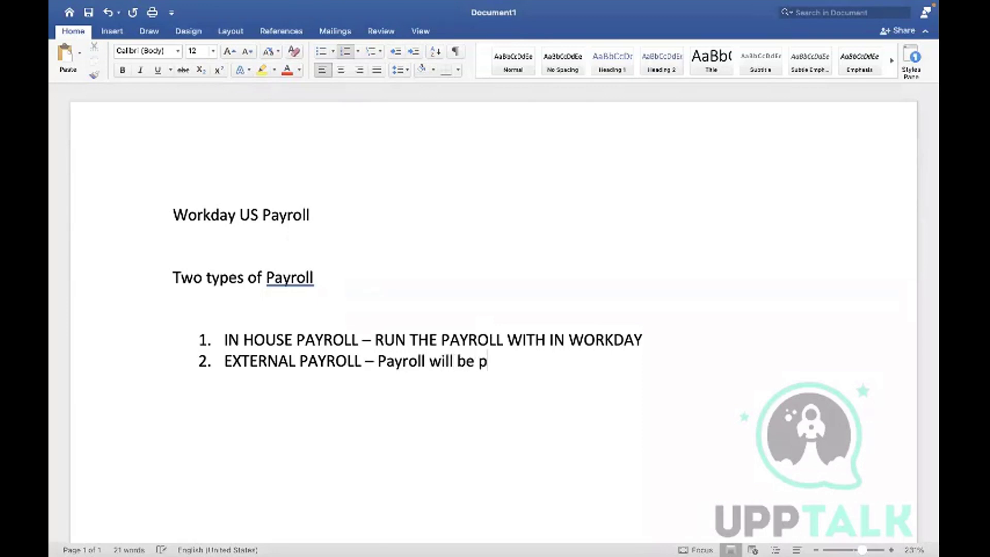
{"action": "type", "text": "rocessed by"}
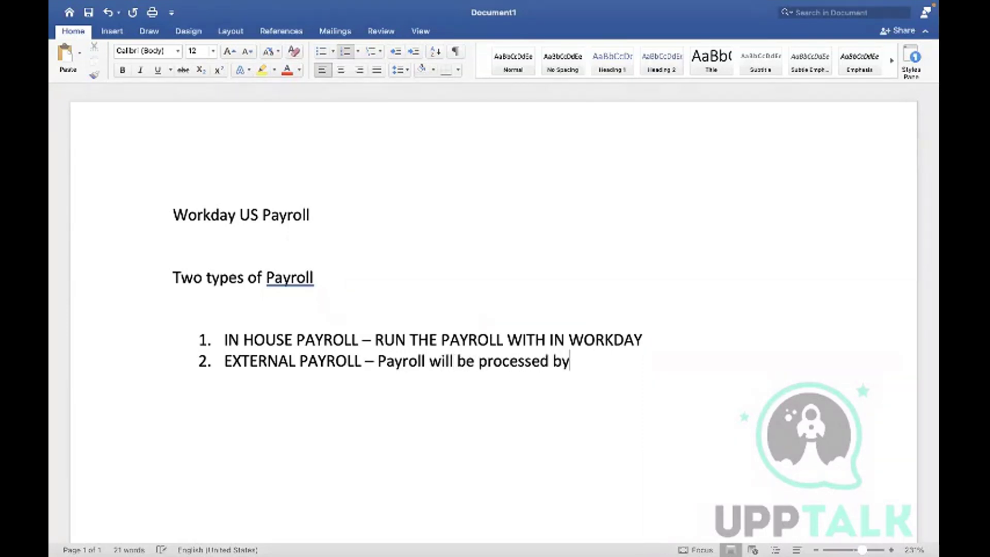
{"action": "type", "text": " the extern"}
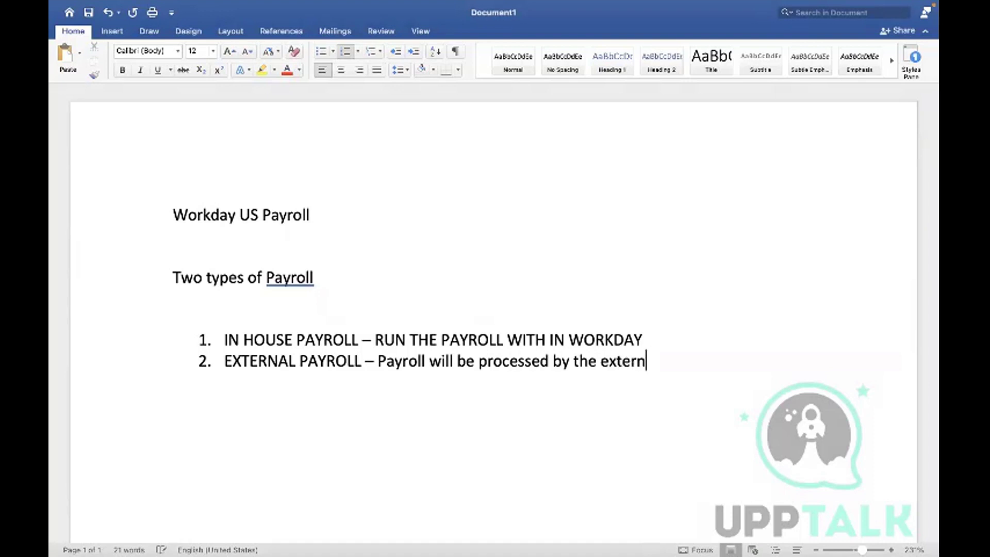
{"action": "type", "text": "al vendors"}
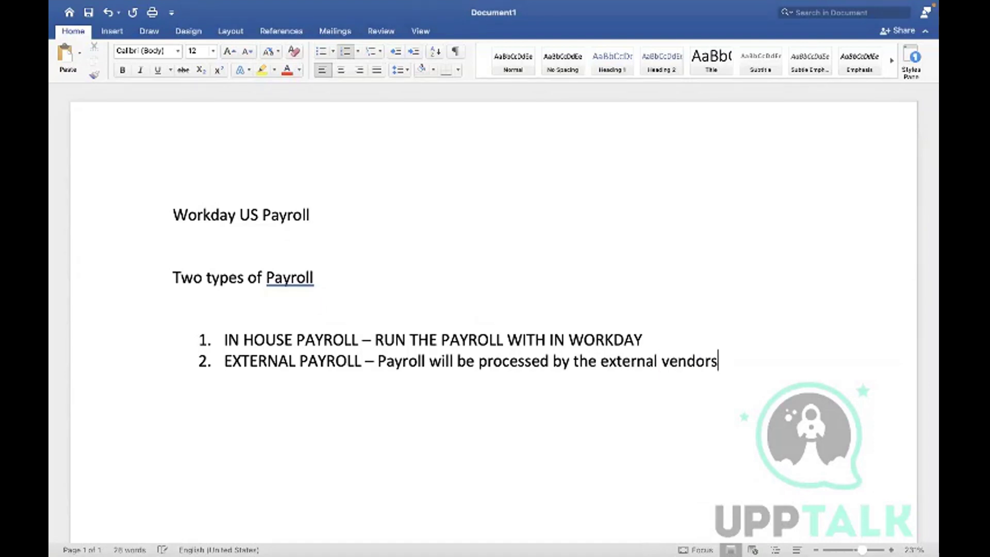
{"action": "type", "text": "(ADP"}
{"action": "type", "text": ",NGA)"}
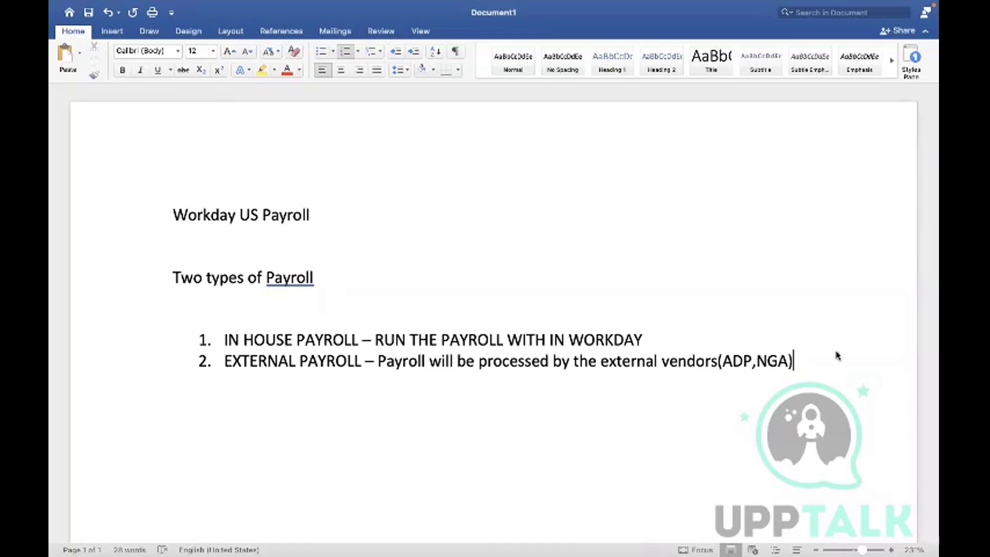
{"action": "left_click_drag", "start_coordinate": [640, 339], "coordinate": [215, 336]}
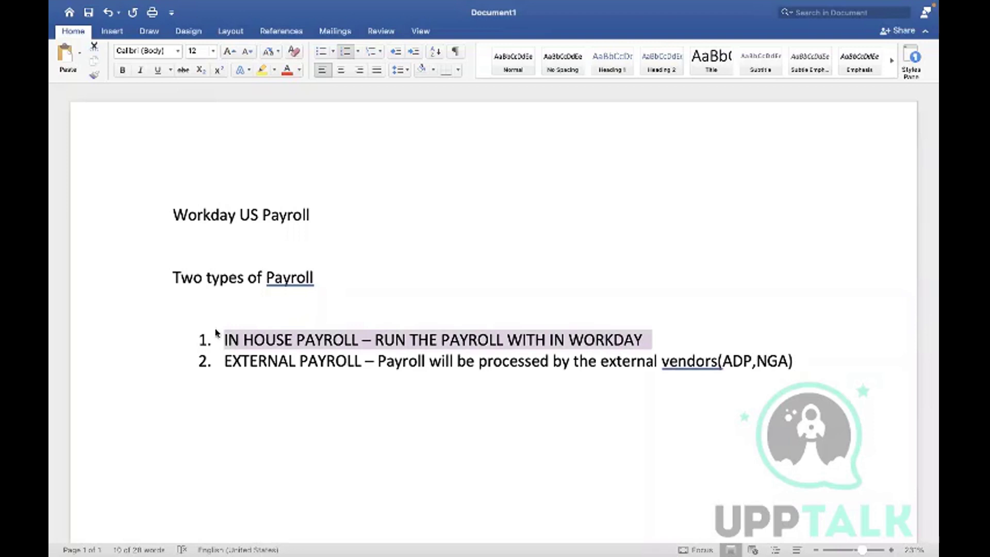
{"action": "left_click", "coordinate": [225, 364]}
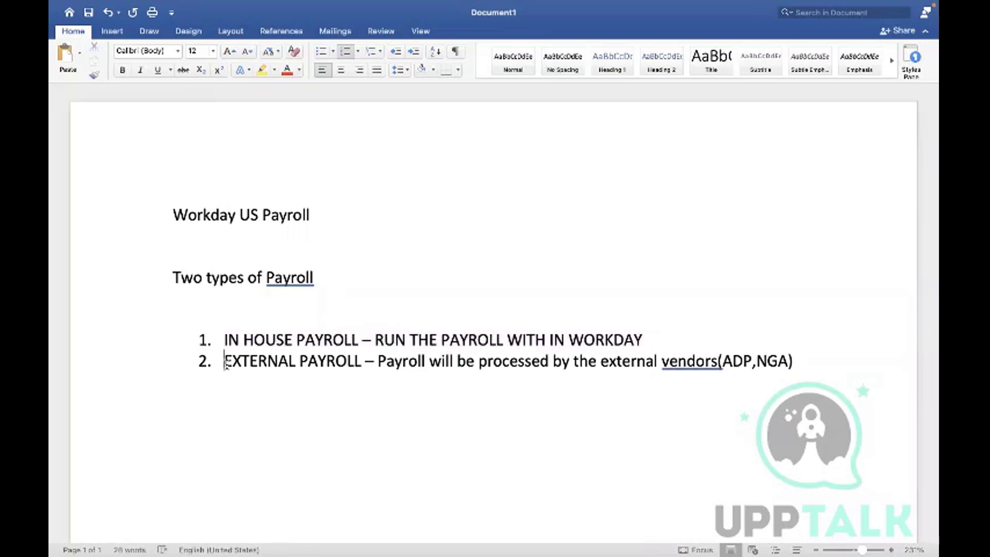
{"action": "left_click_drag", "start_coordinate": [225, 364], "coordinate": [572, 367]}
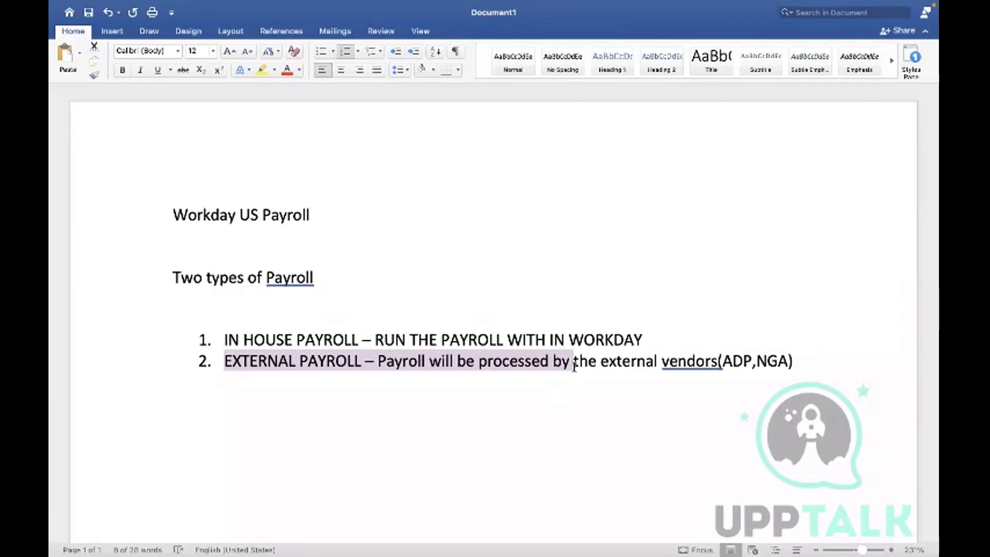
{"action": "left_click", "coordinate": [640, 340]}
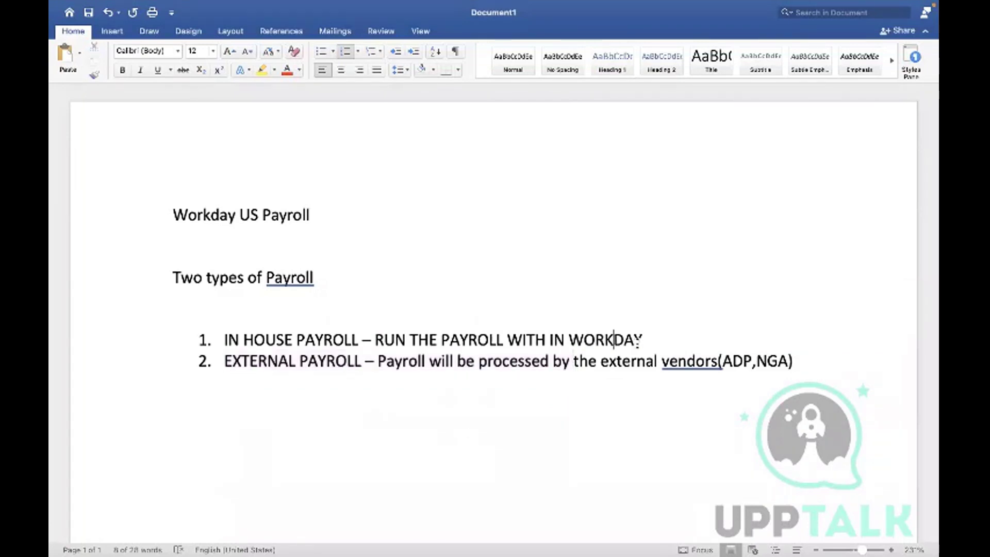
{"action": "left_click_drag", "start_coordinate": [640, 340], "coordinate": [455, 316]}
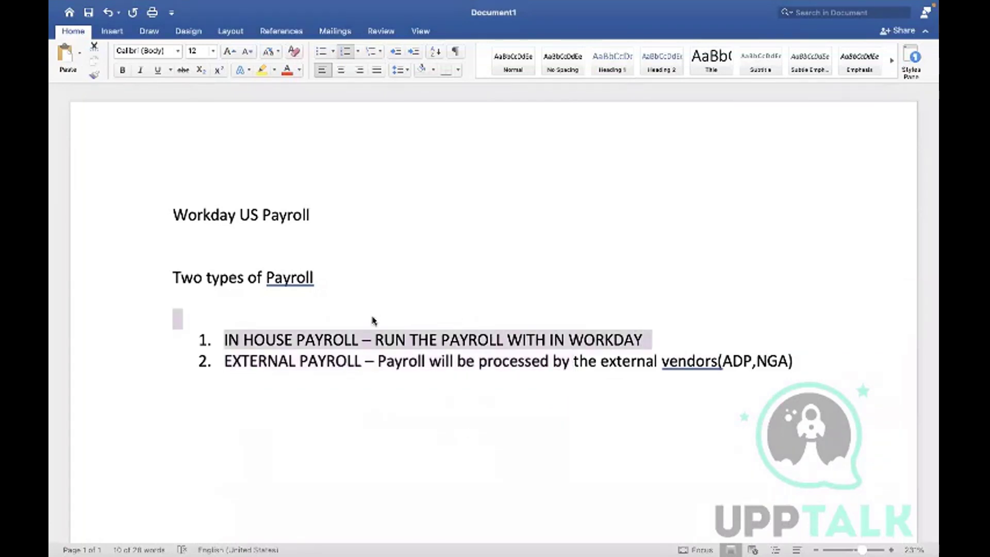
{"action": "left_click", "coordinate": [800, 361]}
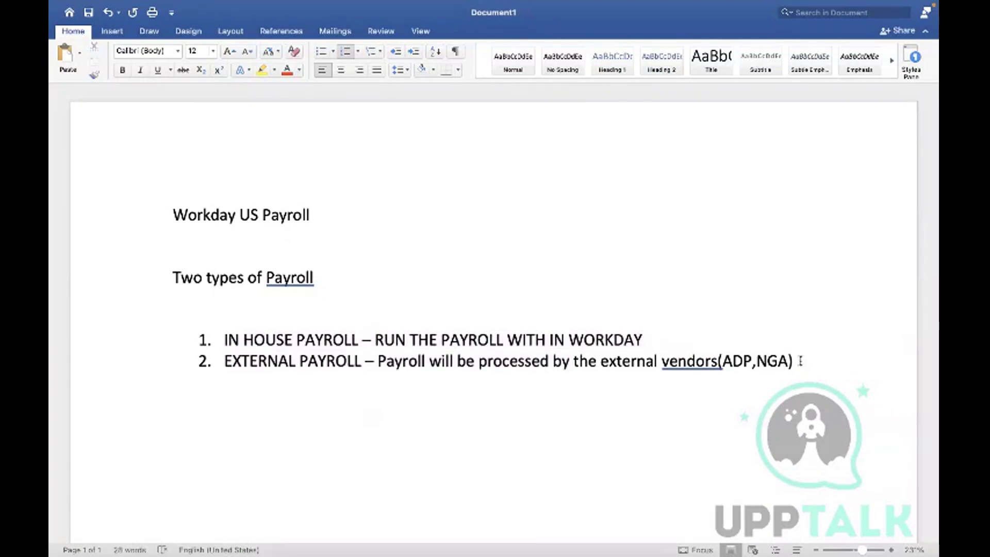
{"action": "left_click_drag", "start_coordinate": [801, 361], "coordinate": [285, 363]}
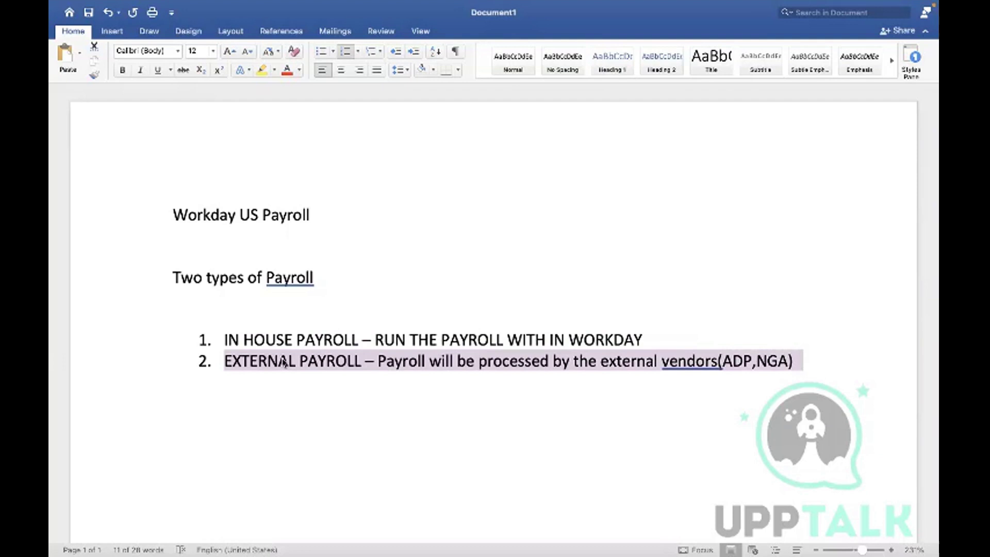
- In Workday, search for and open the Create Pay Group task
{"action": "key", "text": "ctrl+Right"}
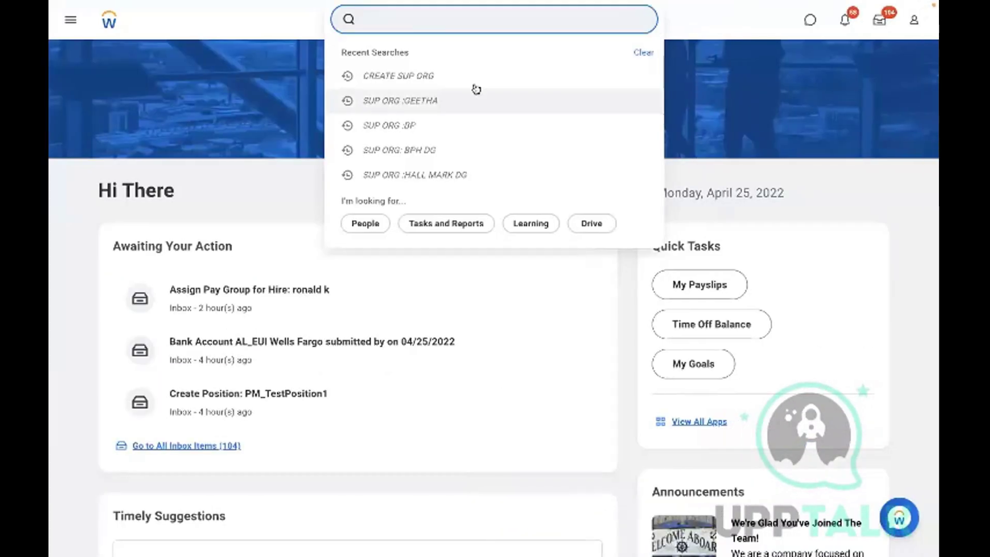
{"action": "left_click", "coordinate": [425, 17]}
{"action": "type", "text": "CR"}
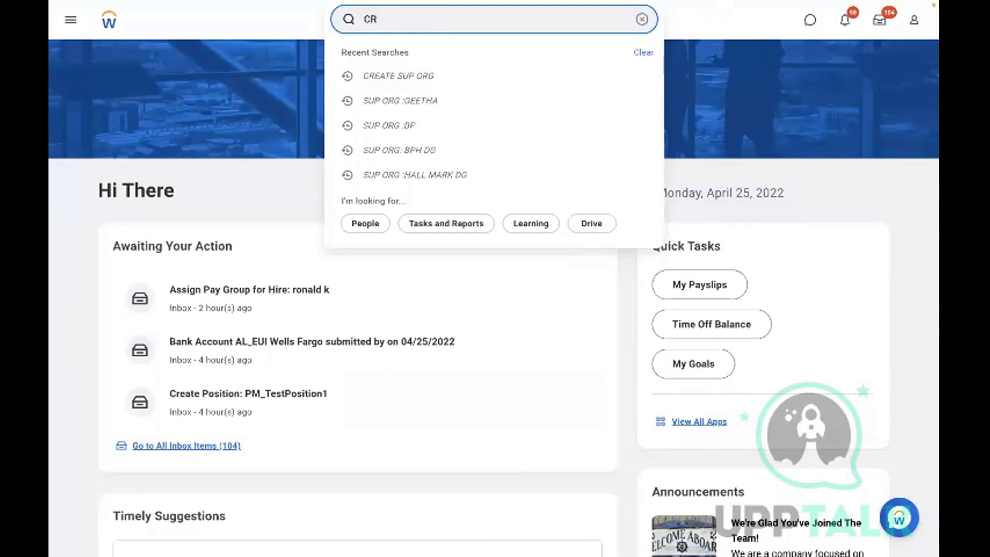
{"action": "type", "text": "EATE PAY GROUP"}
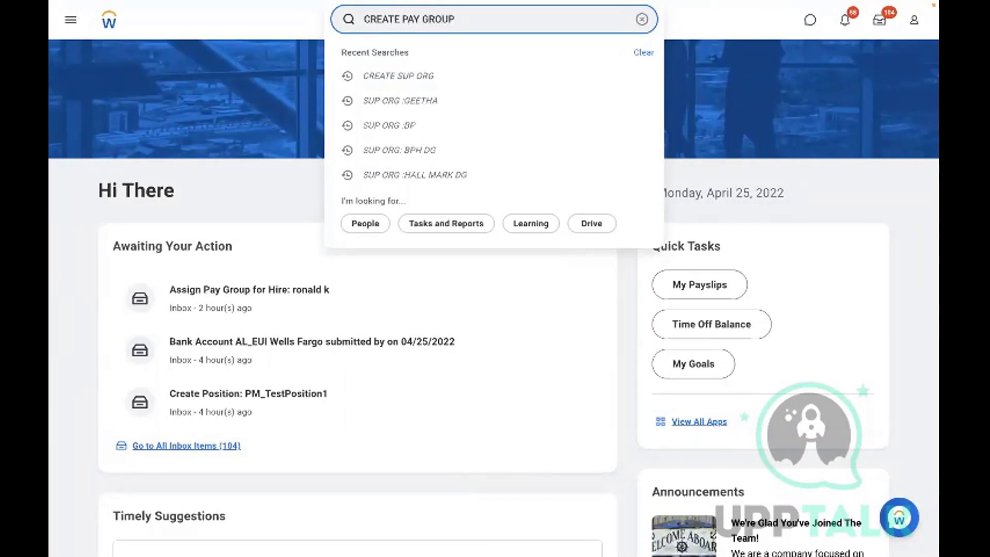
{"action": "left_click", "coordinate": [433, 62]}
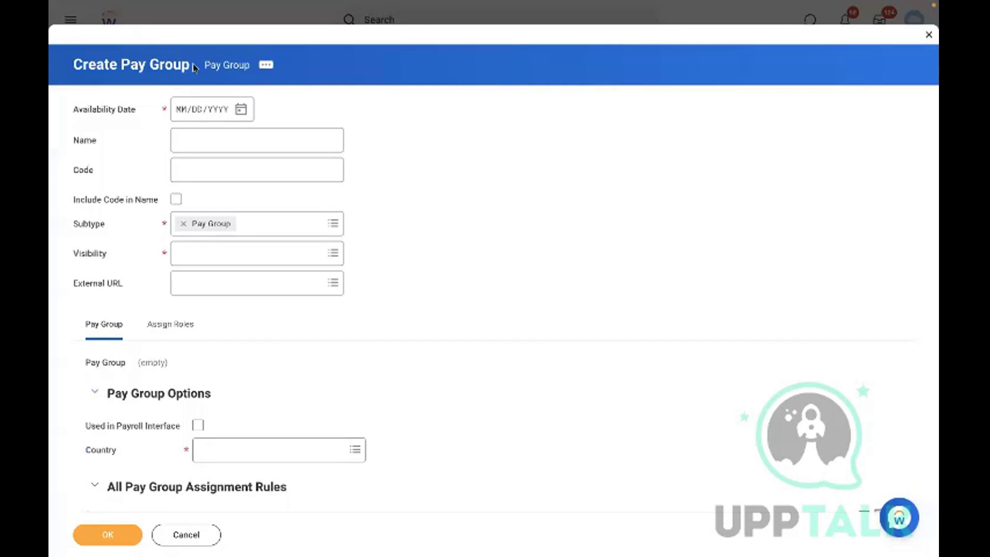
- Scroll to Pay Group Options and open the Country dropdown list
{"action": "left_click_drag", "start_coordinate": [197, 65], "coordinate": [303, 85]}
{"action": "left_click", "coordinate": [539, 334]}
{"action": "scroll", "coordinate": [539, 333], "scroll_direction": "down", "scroll_amount": 1}
{"action": "scroll", "coordinate": [540, 335], "scroll_direction": "down", "scroll_amount": 3}
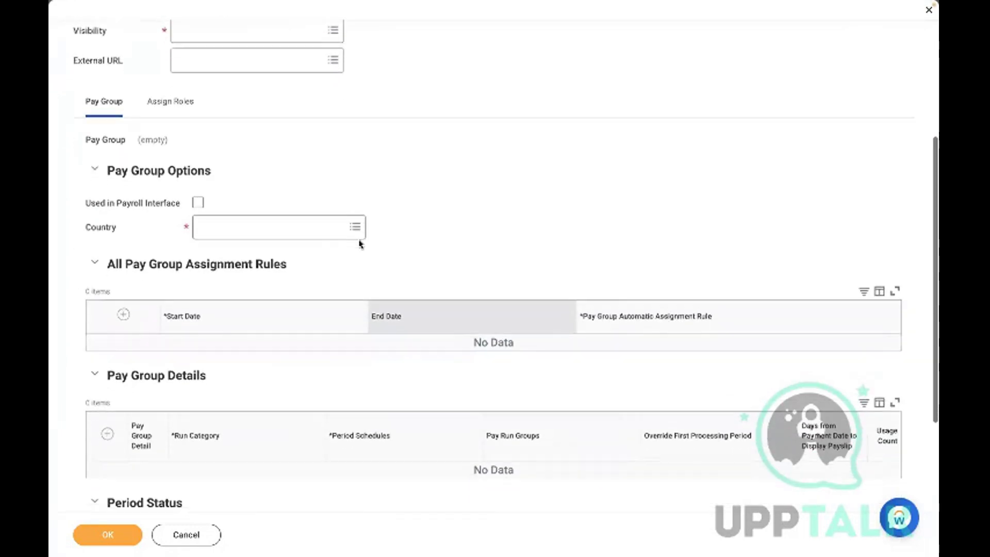
{"action": "left_click", "coordinate": [247, 227]}
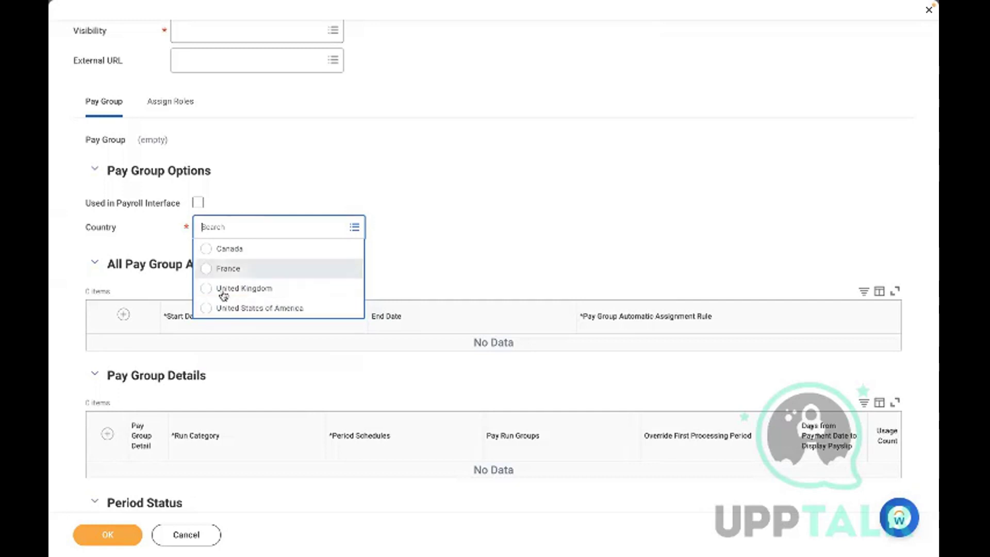
- Turn on Used in Payroll Interface and browse the resulting Country list
{"action": "left_click", "coordinate": [279, 195]}
{"action": "left_click", "coordinate": [199, 204]}
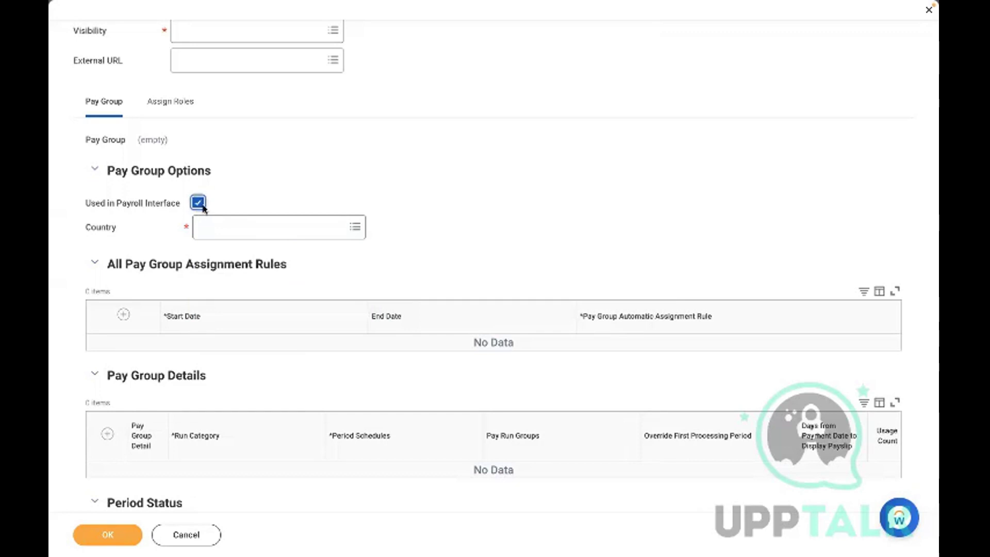
{"action": "left_click", "coordinate": [245, 219]}
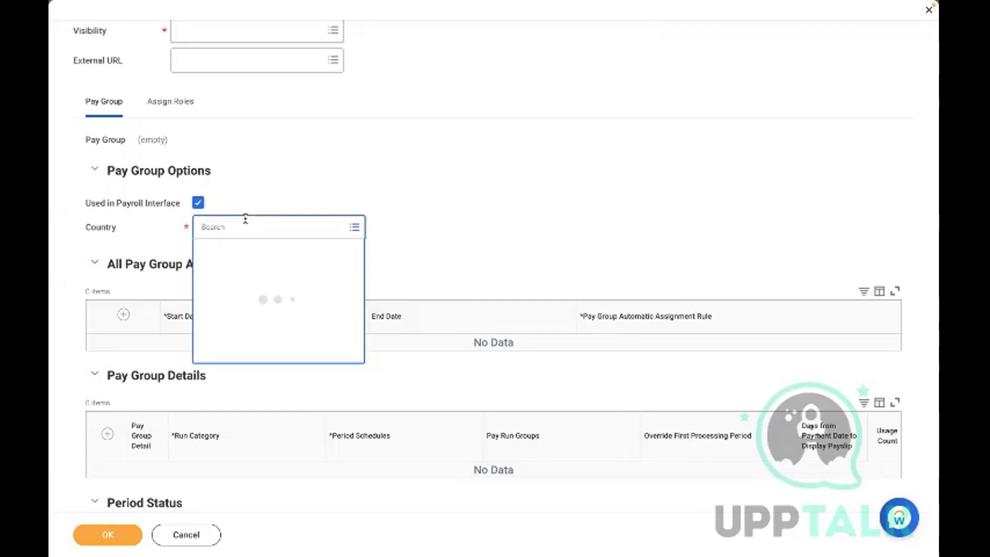
{"action": "key", "text": "Down"}
{"action": "key", "text": "Down"}
{"action": "key", "text": "Down"}
{"action": "key", "text": "Down"}
{"action": "key", "text": "Down"}
{"action": "key", "text": "Down"}
{"action": "key", "text": "Down"}
{"action": "key", "text": "Down"}
{"action": "key", "text": "Down"}
{"action": "key", "text": "Down"}
{"action": "key", "text": "Down"}
{"action": "key", "text": "Down"}
{"action": "key", "text": "Down"}
{"action": "key", "text": "Down"}
{"action": "key", "text": "Down"}
{"action": "key", "text": "Down"}
{"action": "key", "text": "Down"}
{"action": "key", "text": "Down"}
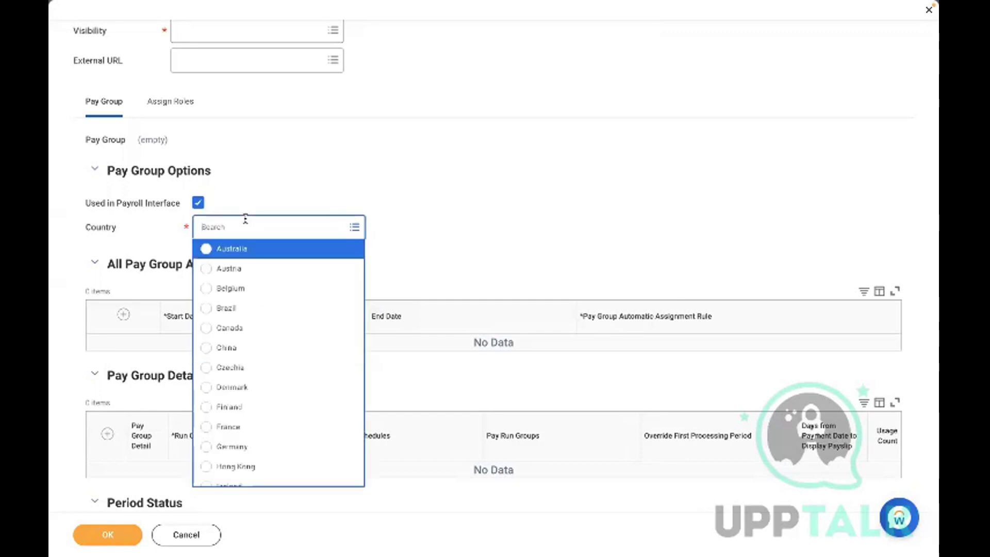
{"action": "key", "text": "Down"}
{"action": "key", "text": "Down"}
{"action": "key", "text": "Down"}
{"action": "key", "text": "Down"}
{"action": "key", "text": "Down"}
{"action": "key", "text": "Down"}
{"action": "key", "text": "Down"}
{"action": "key", "text": "Down"}
{"action": "key", "text": "Down"}
{"action": "key", "text": "Down"}
{"action": "key", "text": "Down"}
{"action": "key", "text": "Down"}
{"action": "key", "text": "Down"}
{"action": "key", "text": "Down"}
{"action": "key", "text": "Down"}
{"action": "key", "text": "Down"}
{"action": "key", "text": "Down"}
{"action": "key", "text": "Down"}
{"action": "key", "text": "Down"}
{"action": "key", "text": "Down"}
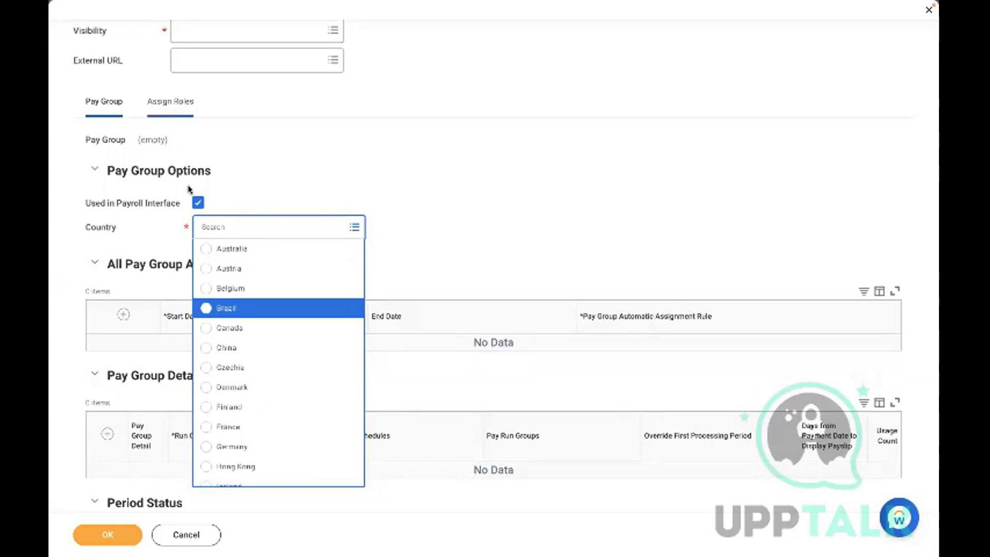
- Compare Country lists with the payroll interface option off, leaving it off with four countries shown
{"action": "left_click", "coordinate": [251, 194]}
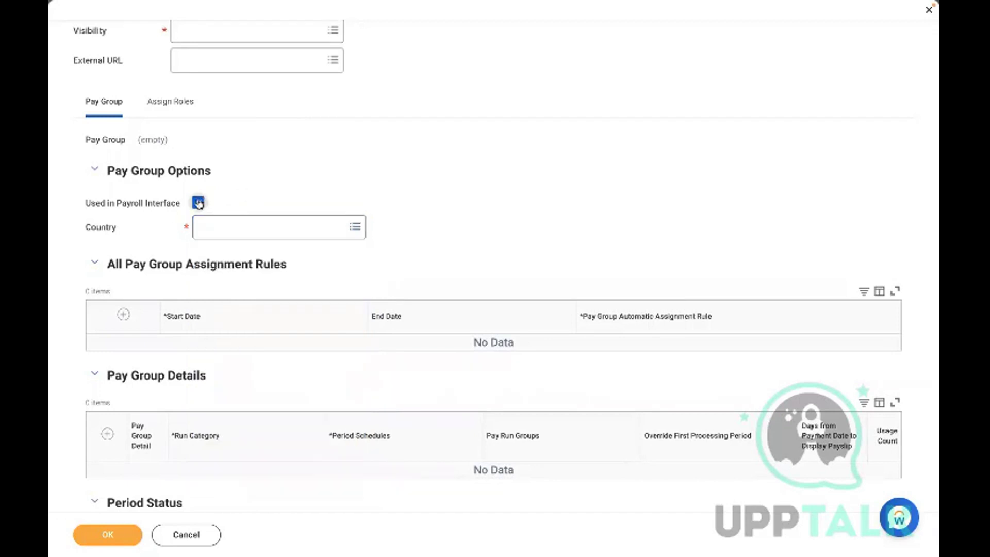
{"action": "left_click", "coordinate": [198, 203]}
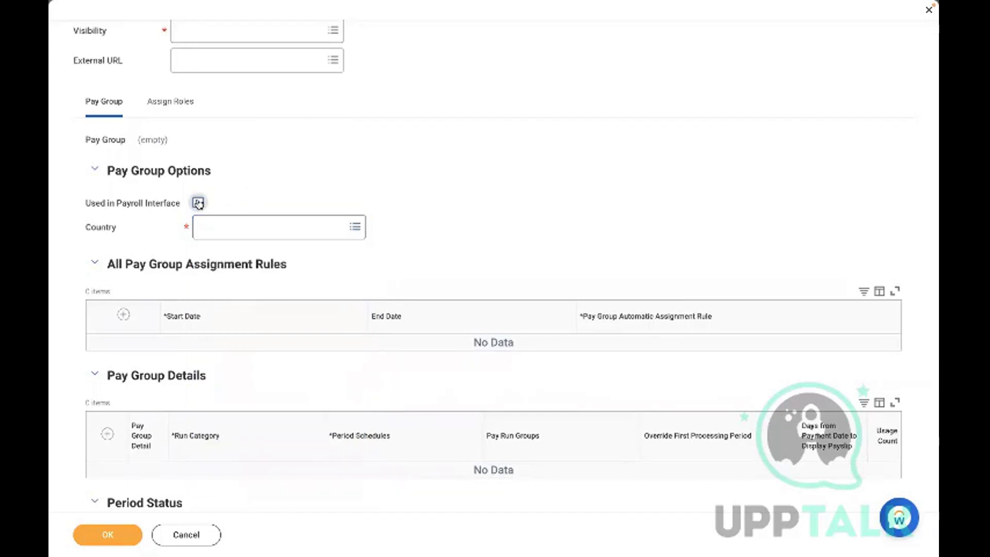
{"action": "left_click", "coordinate": [269, 238]}
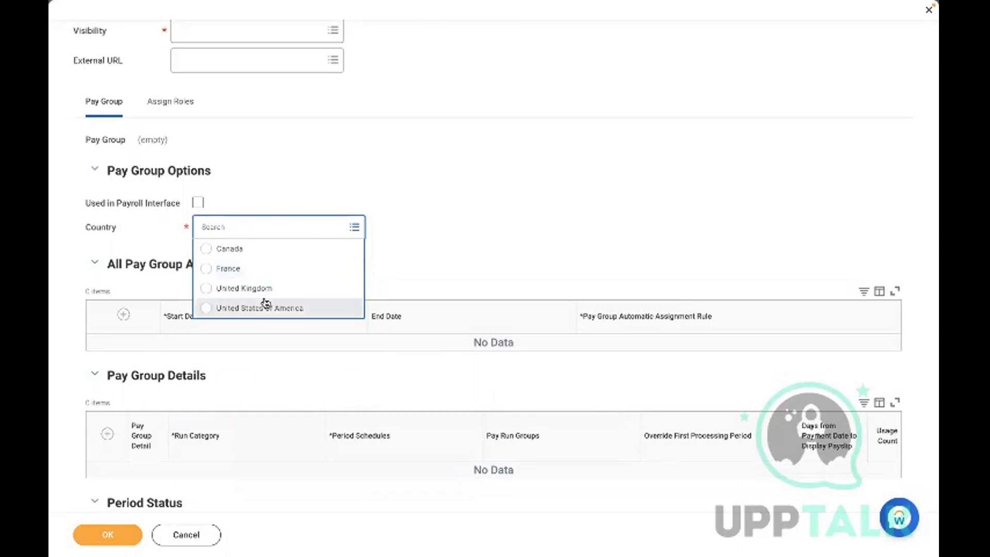
{"action": "left_click", "coordinate": [211, 201]}
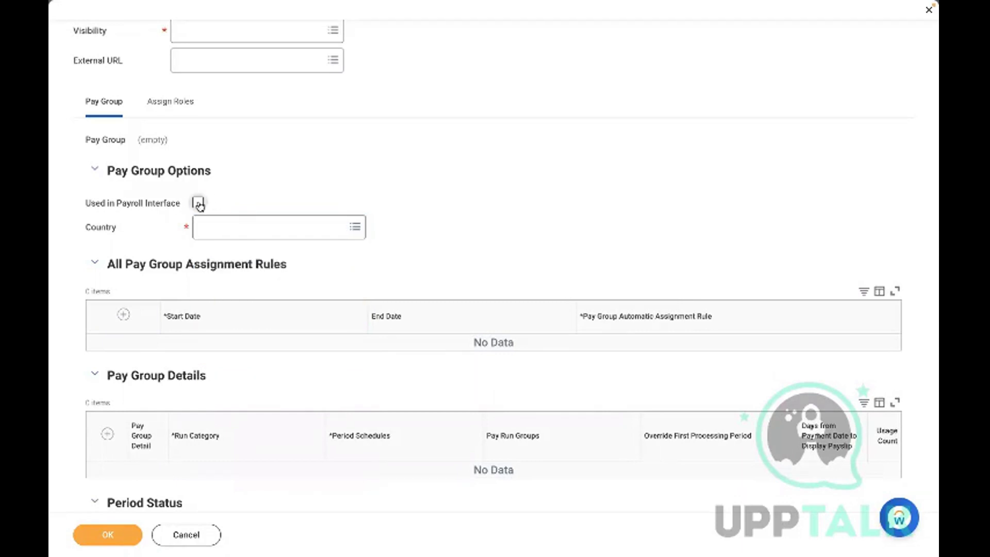
{"action": "left_click", "coordinate": [199, 203]}
{"action": "left_click", "coordinate": [198, 203]}
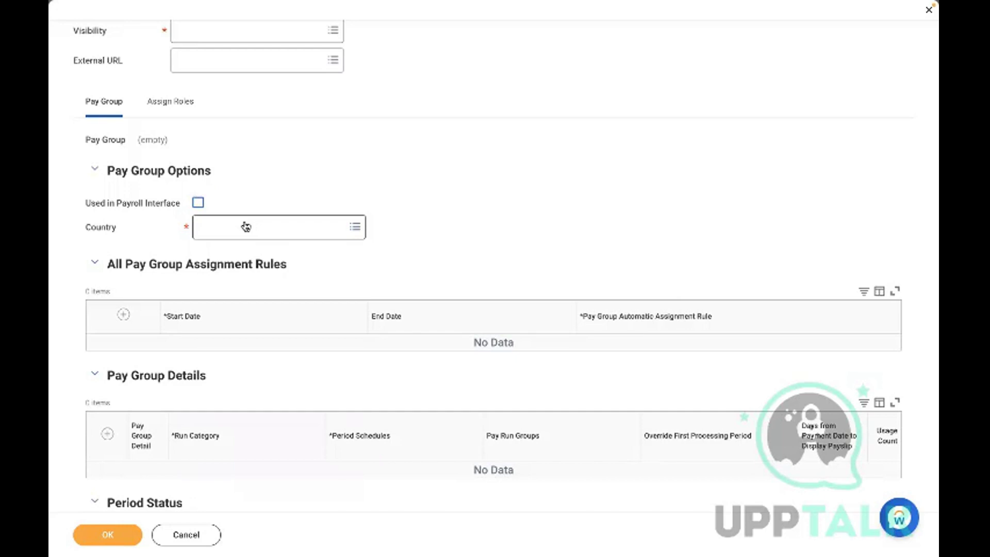
{"action": "mouse_move", "coordinate": [245, 227]}
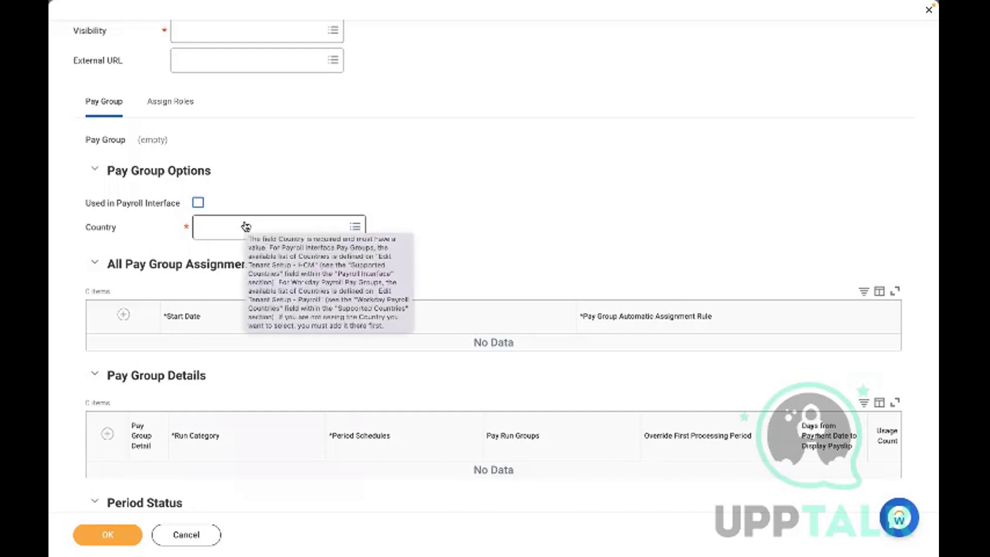
{"action": "left_click", "coordinate": [230, 226]}
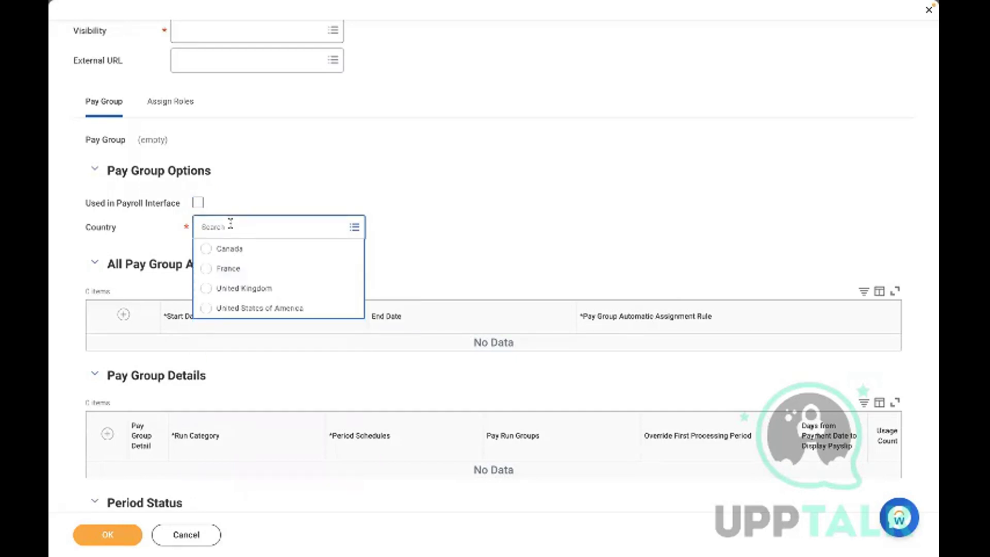
- Close the country list and return to the Word payroll notes
{"action": "left_click", "coordinate": [375, 201]}
{"action": "key", "text": "ctrl+Left"}
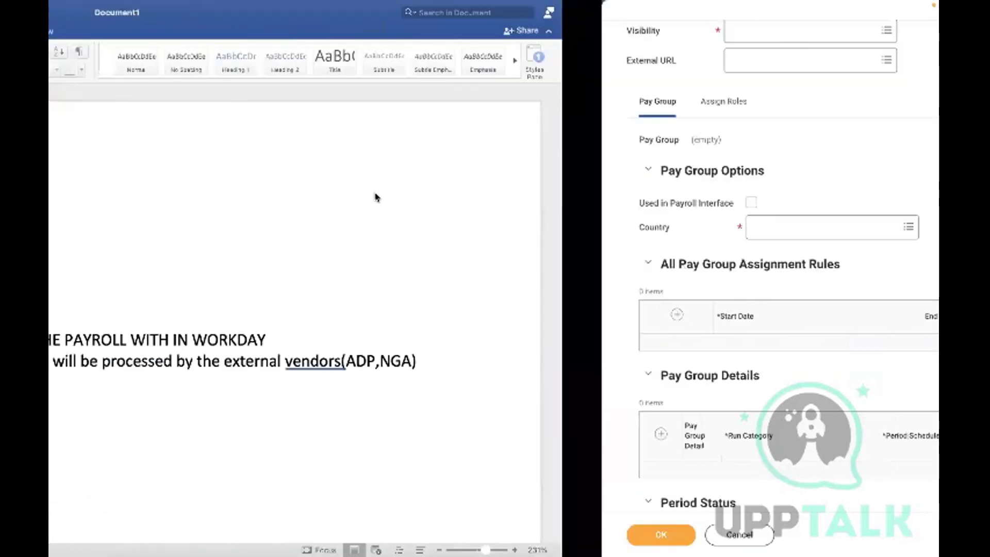
{"action": "key", "text": "ctrl+Right"}
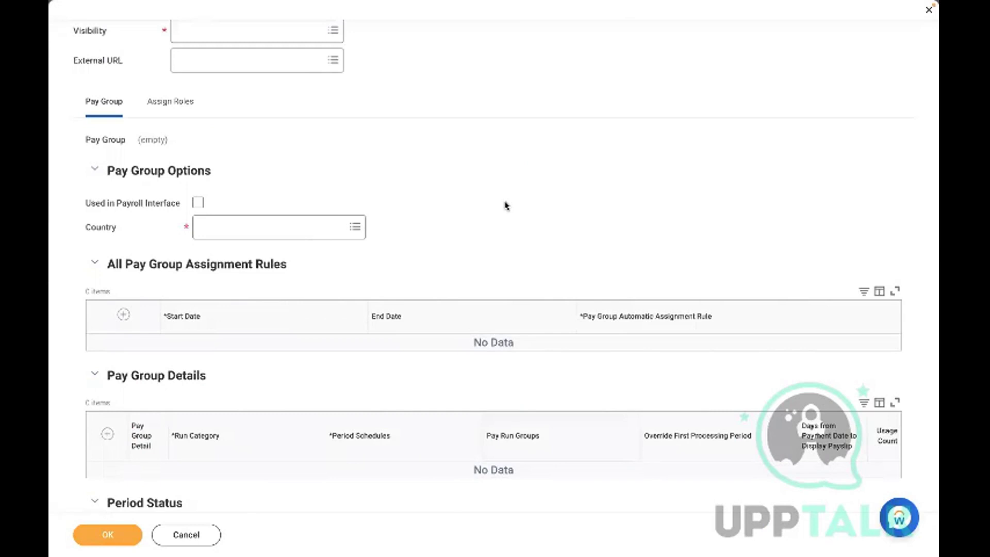
{"action": "key", "text": "ctrl+Left"}
{"action": "left_click", "coordinate": [505, 202]}
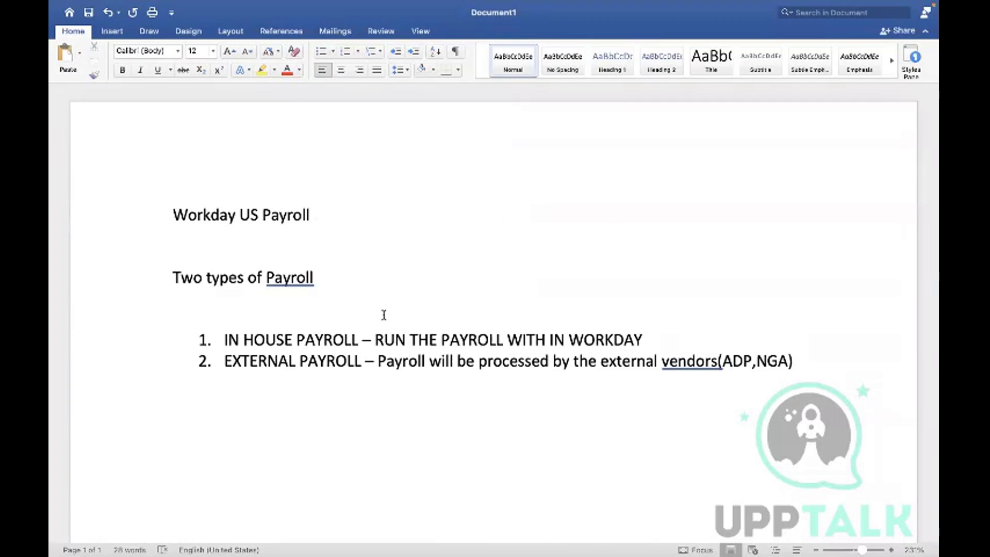
- Move to the end of list item 2 and add a plain, unnumbered line below it
{"action": "left_click_drag", "start_coordinate": [225, 360], "coordinate": [808, 357]}
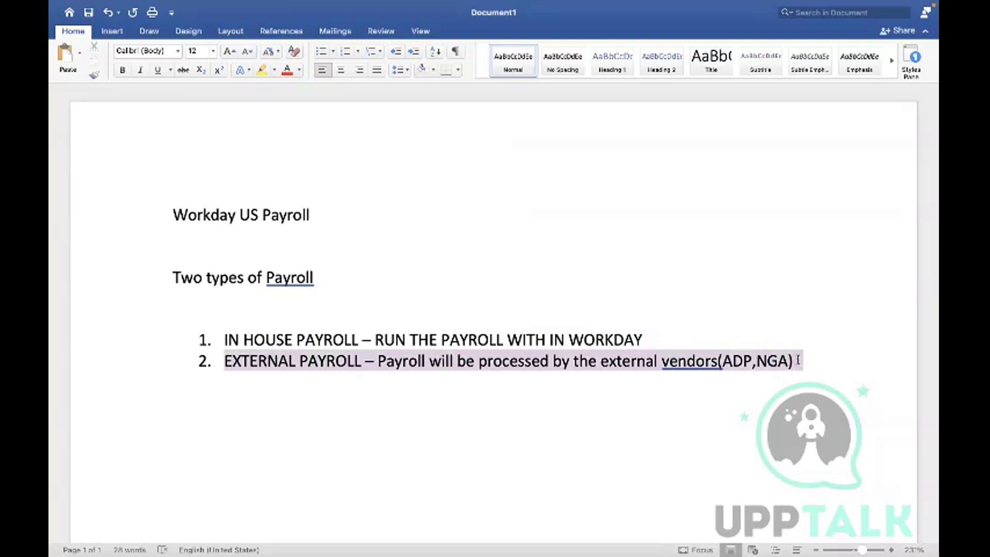
{"action": "left_click_drag", "start_coordinate": [798, 359], "coordinate": [793, 364]}
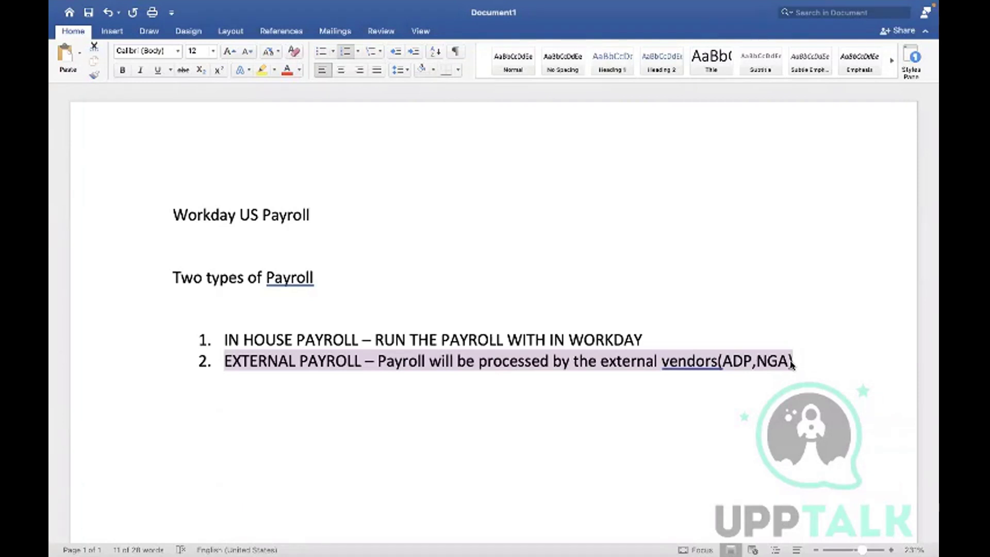
{"action": "left_click", "coordinate": [641, 417]}
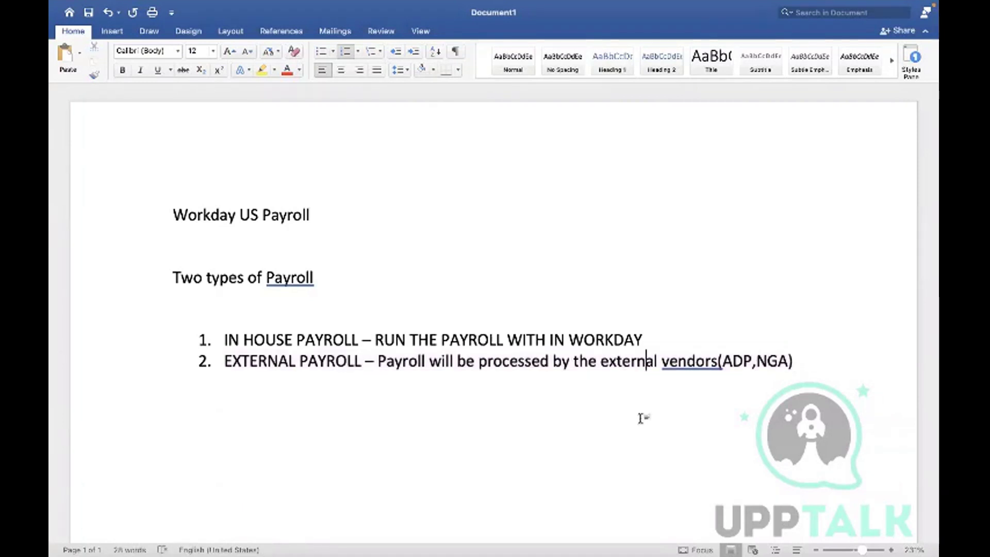
{"action": "left_click", "coordinate": [692, 316]}
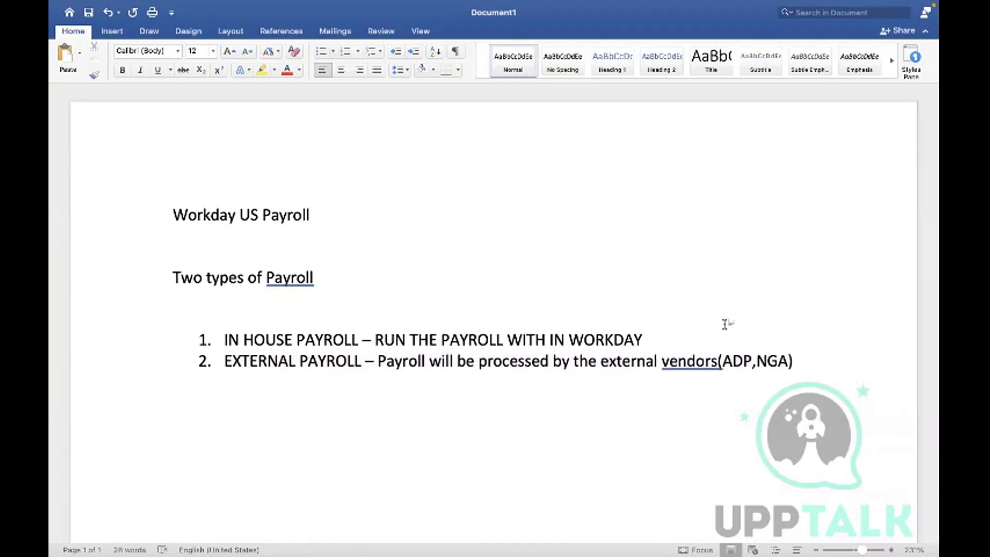
{"action": "left_click", "coordinate": [794, 360]}
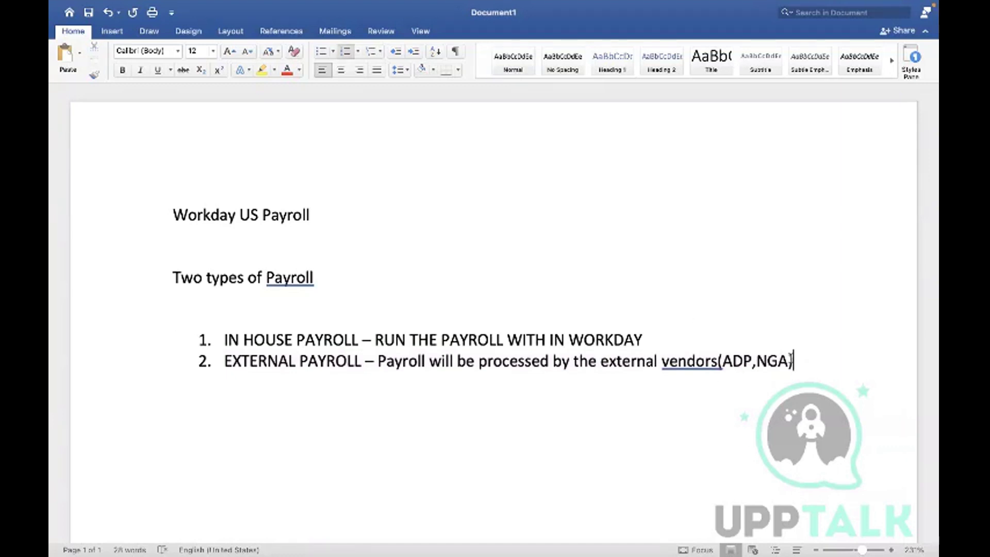
{"action": "key", "text": "Return"}
{"action": "key", "text": "Return"}
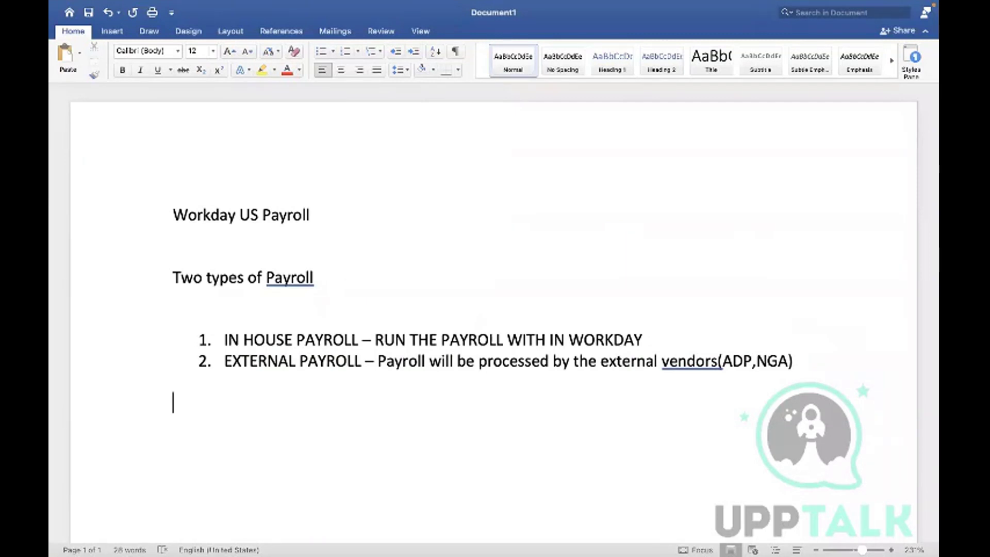
- Type data lines Worker data, Personal data, Dependent details and Compensation below the list
{"action": "key", "text": "Return"}
{"action": "type", "text": "Worker data"}
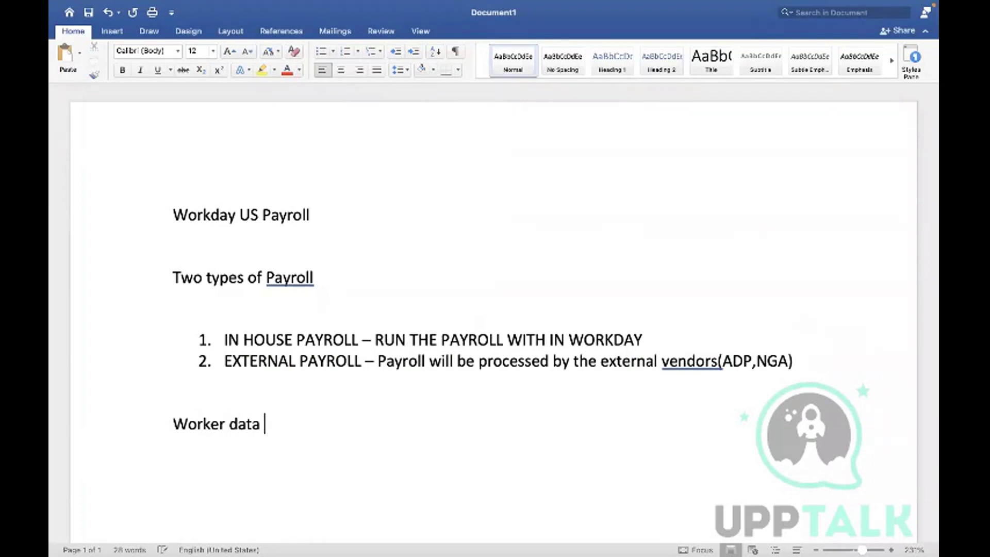
{"action": "key", "text": "Return"}
{"action": "type", "text": "personal data"}
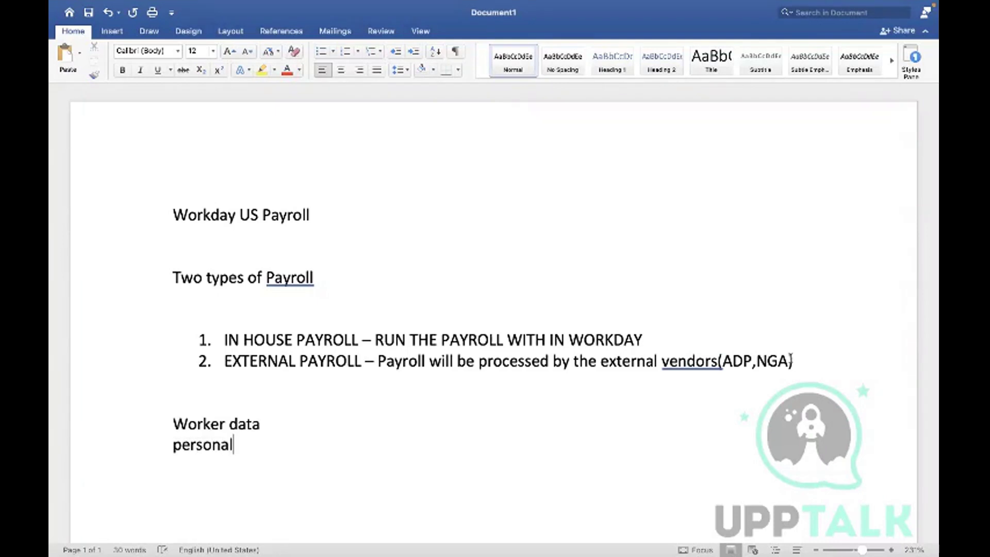
{"action": "key", "text": "Return"}
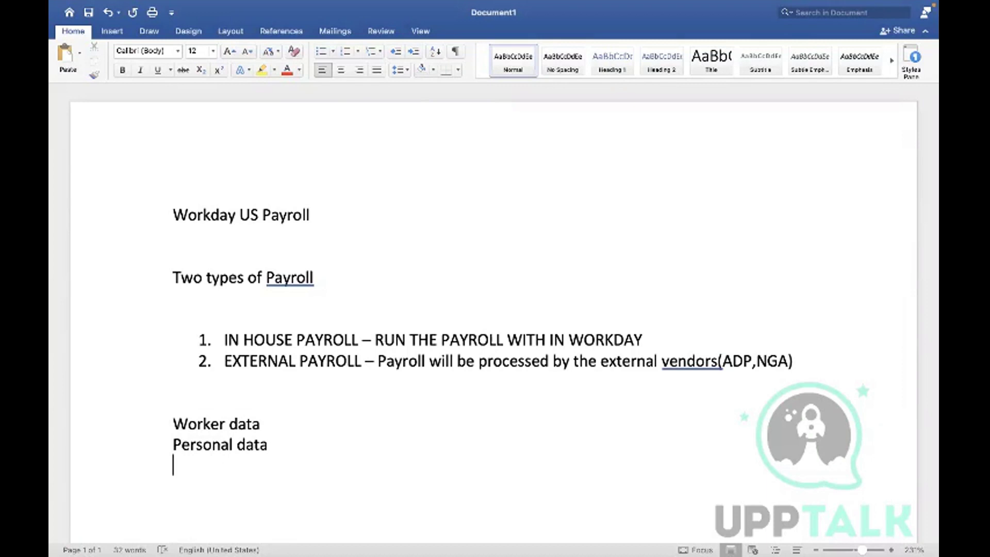
{"action": "type", "text": "dependent de"}
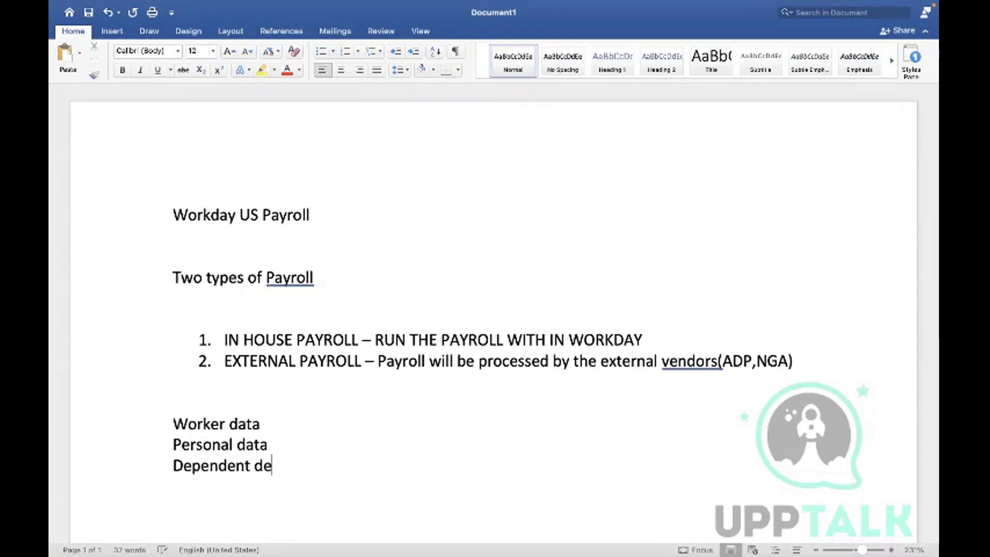
{"action": "type", "text": "tails"}
{"action": "key", "text": "Return"}
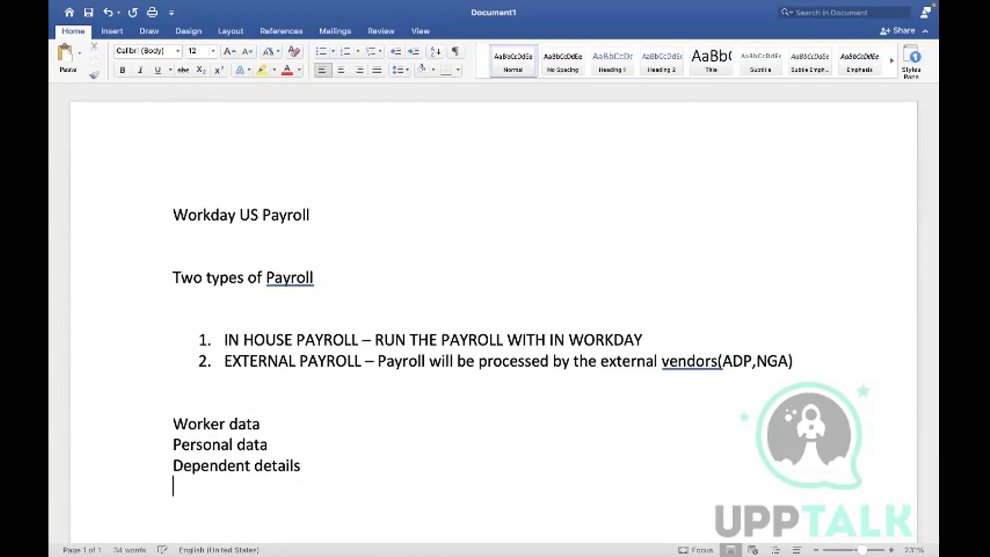
{"action": "type", "text": "compensation"}
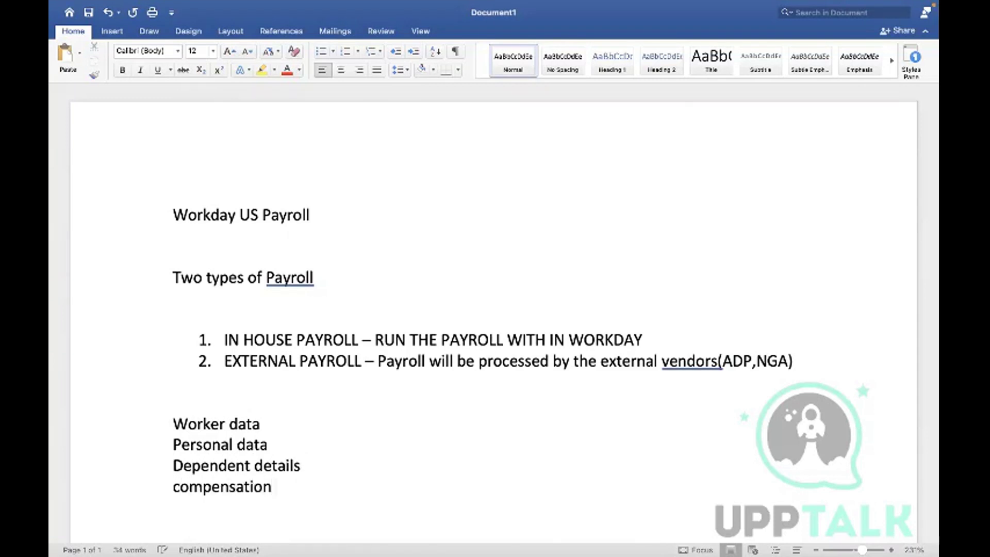
- Add Benefits, Absence and Time tracking lines to the data list
{"action": "key", "text": "Return"}
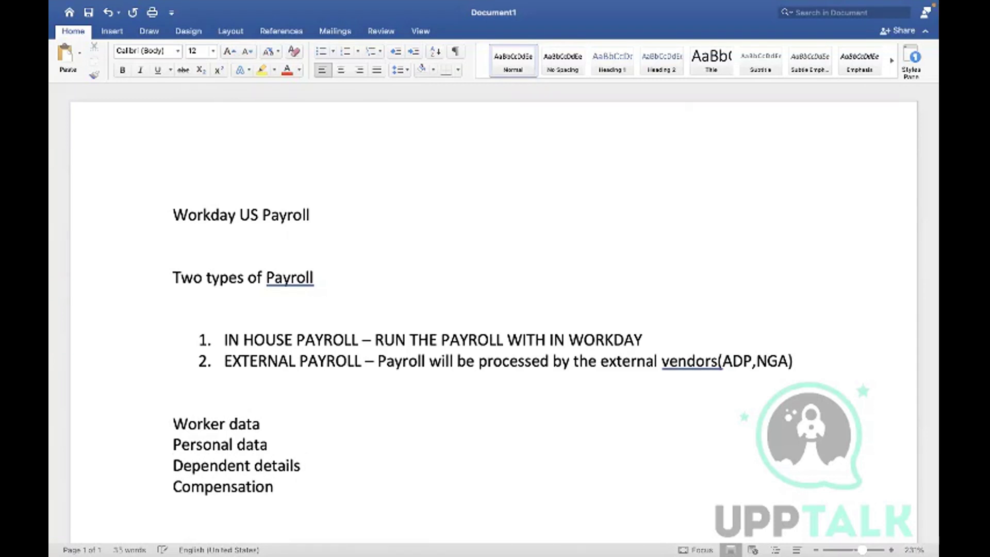
{"action": "type", "text": "benefits"}
{"action": "key", "text": "Return"}
{"action": "type", "text": "abs"}
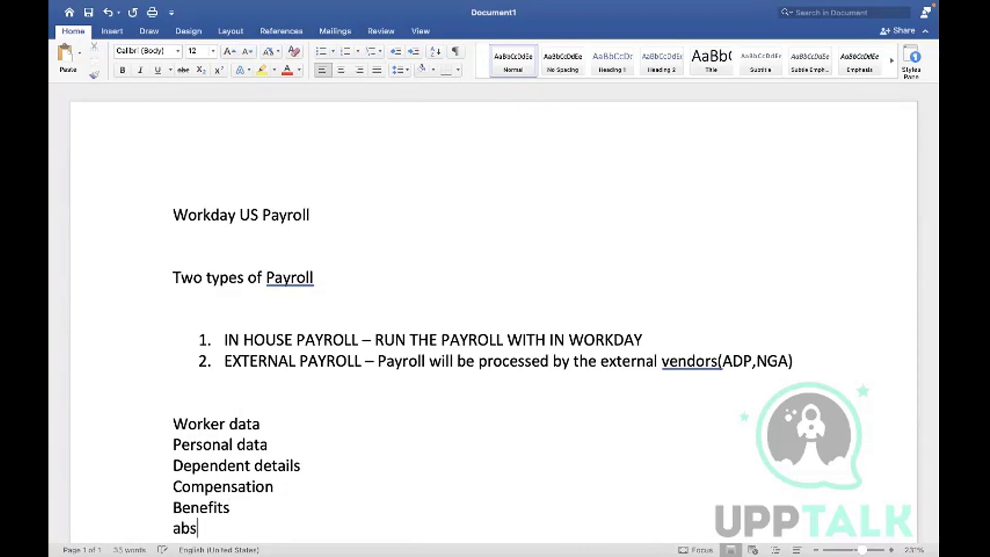
{"action": "type", "text": "ence"}
{"action": "key", "text": "Return"}
{"action": "type", "text": "t"}
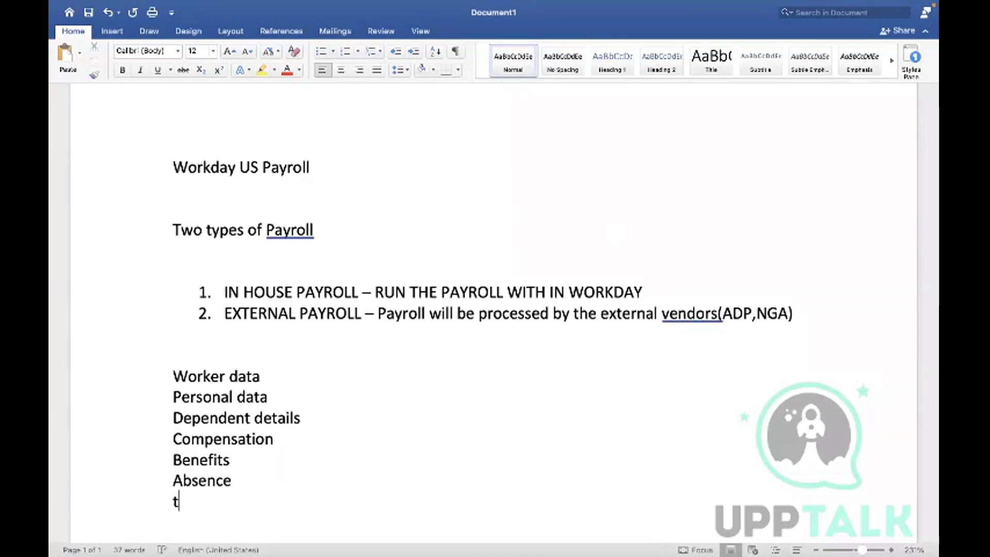
{"action": "type", "text": "ime tracking"}
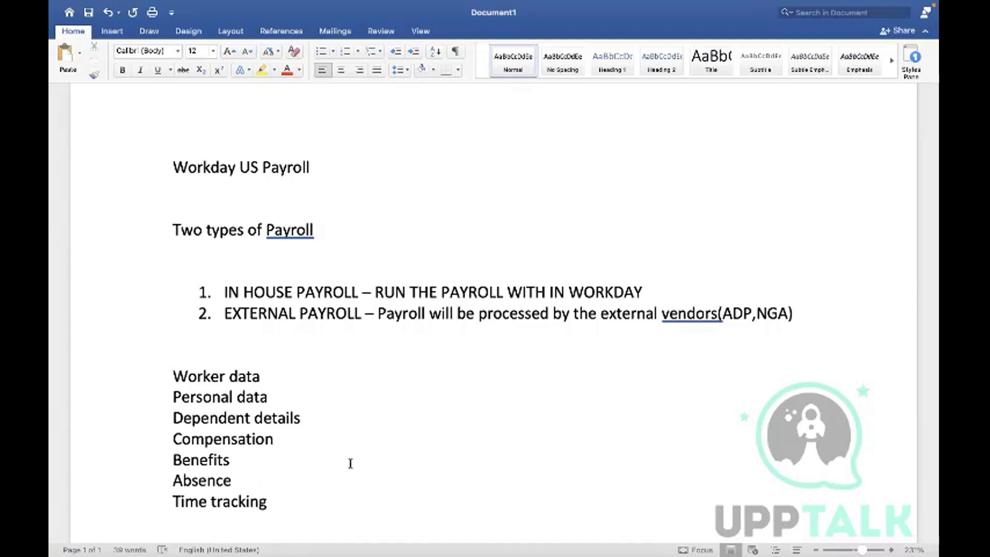
{"action": "left_click_drag", "start_coordinate": [281, 440], "coordinate": [187, 376]}
{"action": "left_click", "coordinate": [279, 402]}
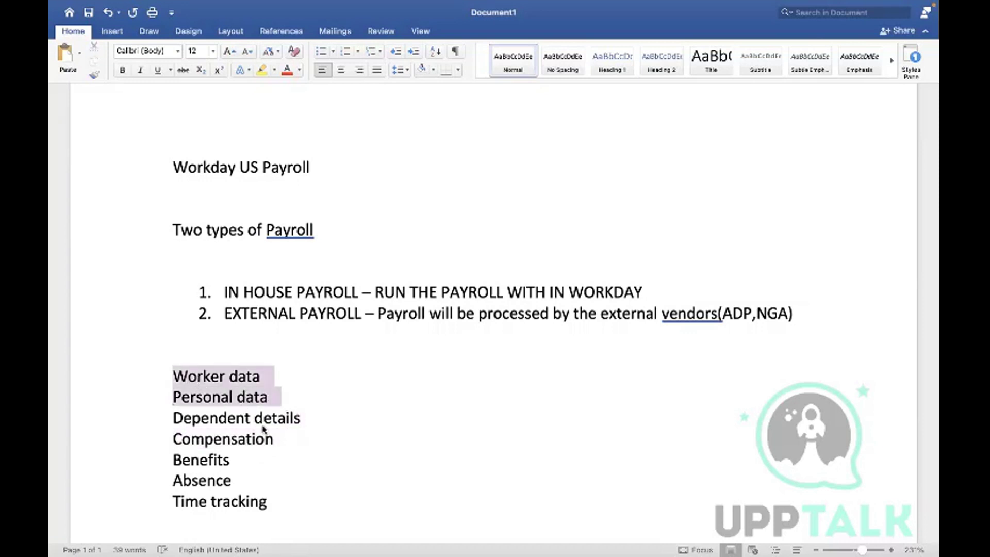
{"action": "left_click_drag", "start_coordinate": [286, 439], "coordinate": [175, 439]}
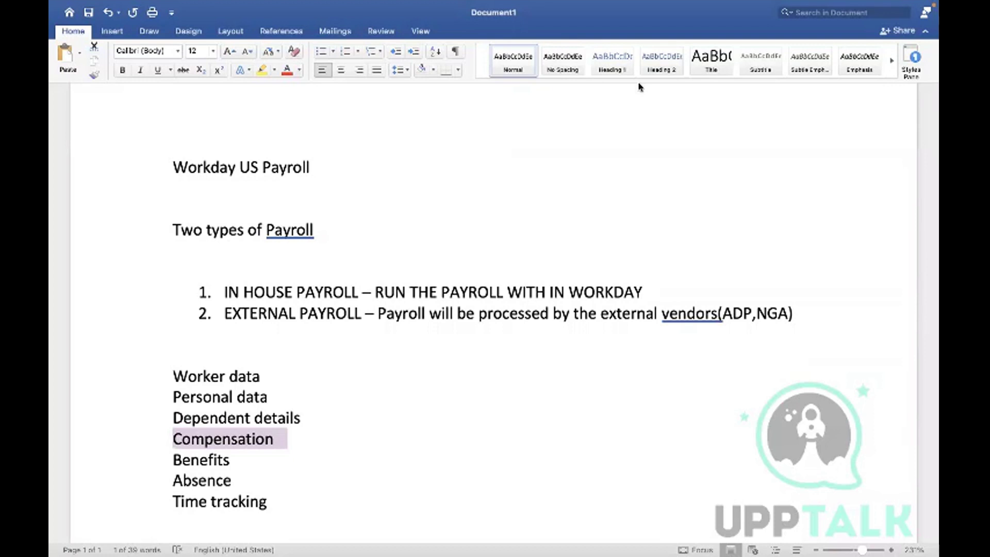
{"action": "left_click", "coordinate": [309, 472]}
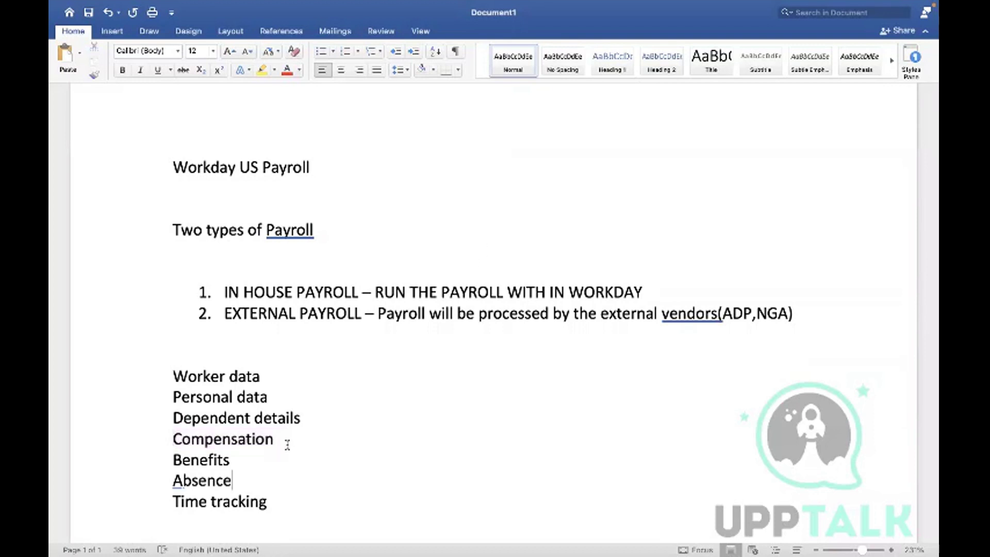
{"action": "left_click", "coordinate": [286, 442]}
{"action": "left_click", "coordinate": [237, 441]}
{"action": "left_click_drag", "start_coordinate": [287, 438], "coordinate": [176, 441]}
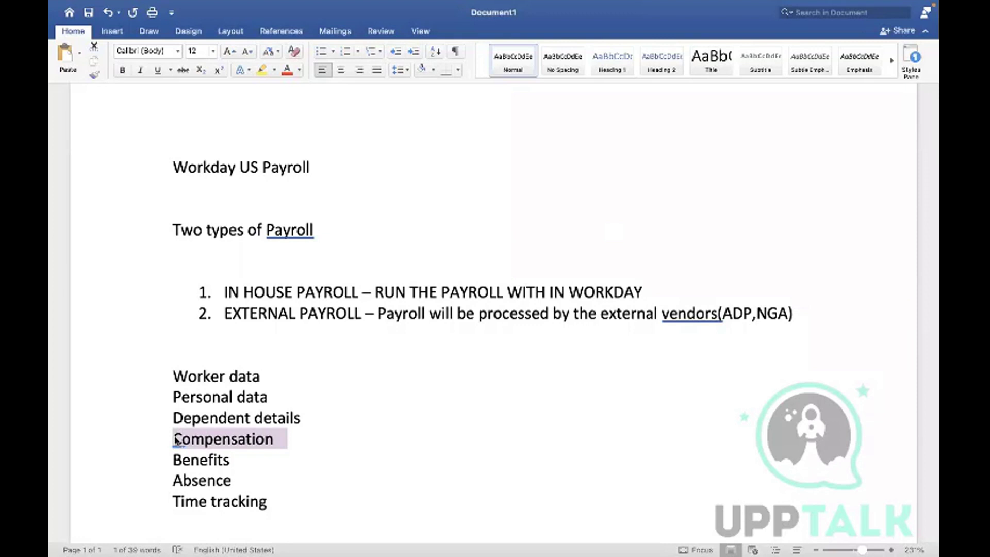
{"action": "left_click", "coordinate": [295, 496]}
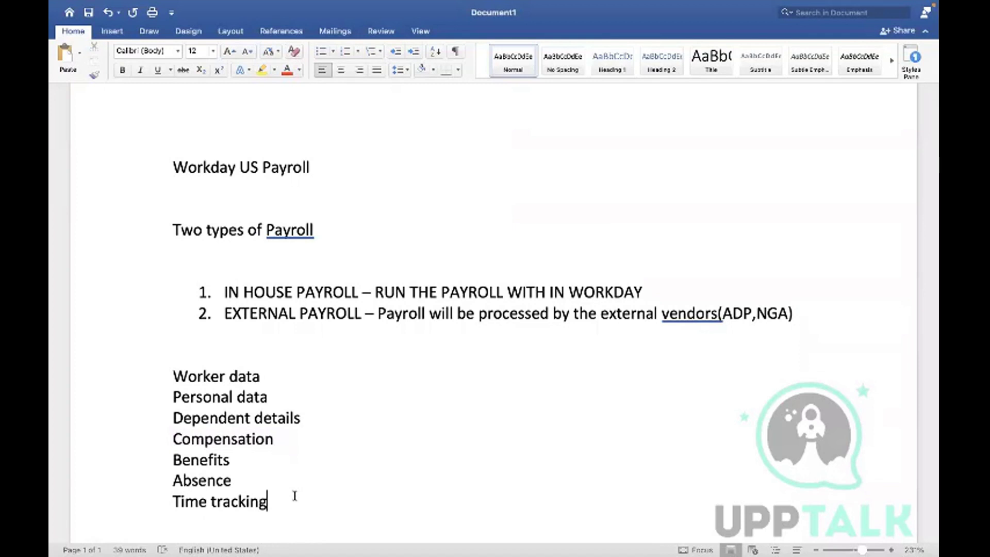
- Type the line 'Countries which has Inhouse Payroll In Workday' below the data list
{"action": "key", "text": "Return"}
{"action": "key", "text": "Return"}
{"action": "key", "text": "Return"}
{"action": "key", "text": "Return"}
{"action": "key", "text": "Return"}
{"action": "key", "text": "Return"}
{"action": "key", "text": "Return"}
{"action": "key", "text": "Return"}
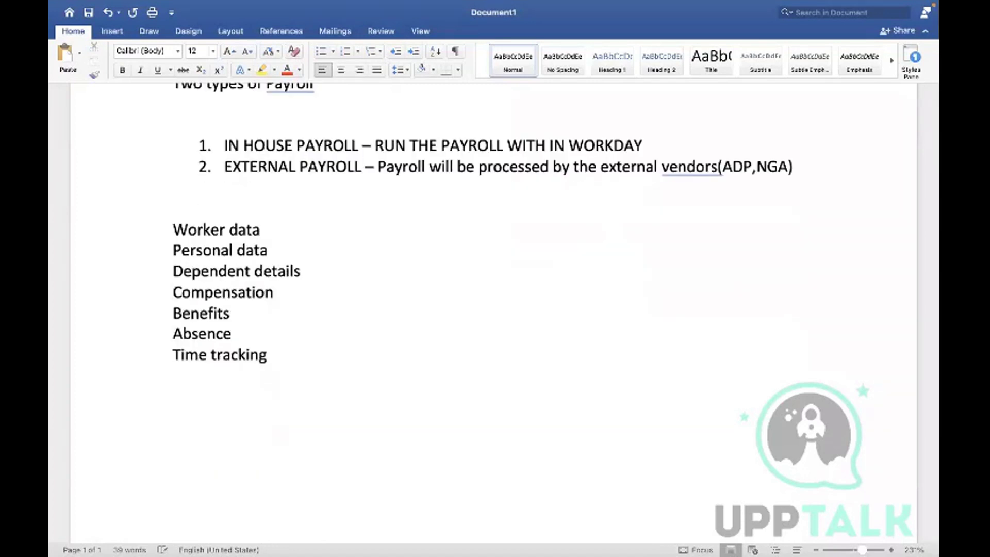
{"action": "key", "text": "Return"}
{"action": "key", "text": "Return"}
{"action": "key", "text": "Return"}
{"action": "key", "text": "Return"}
{"action": "key", "text": "Return"}
{"action": "key", "text": "Return"}
{"action": "key", "text": "Return"}
{"action": "key", "text": "Return"}
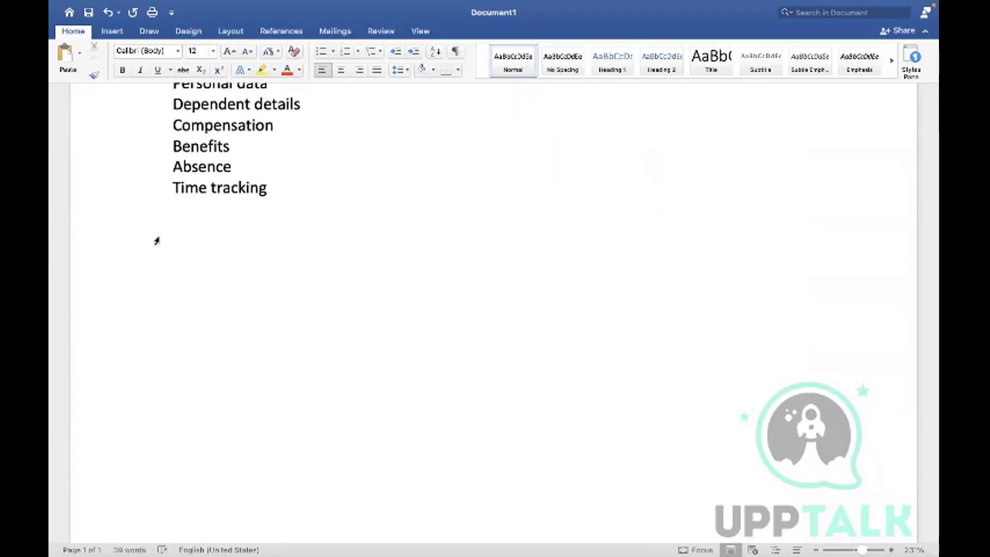
{"action": "left_click", "coordinate": [237, 250]}
{"action": "type", "text": "C"}
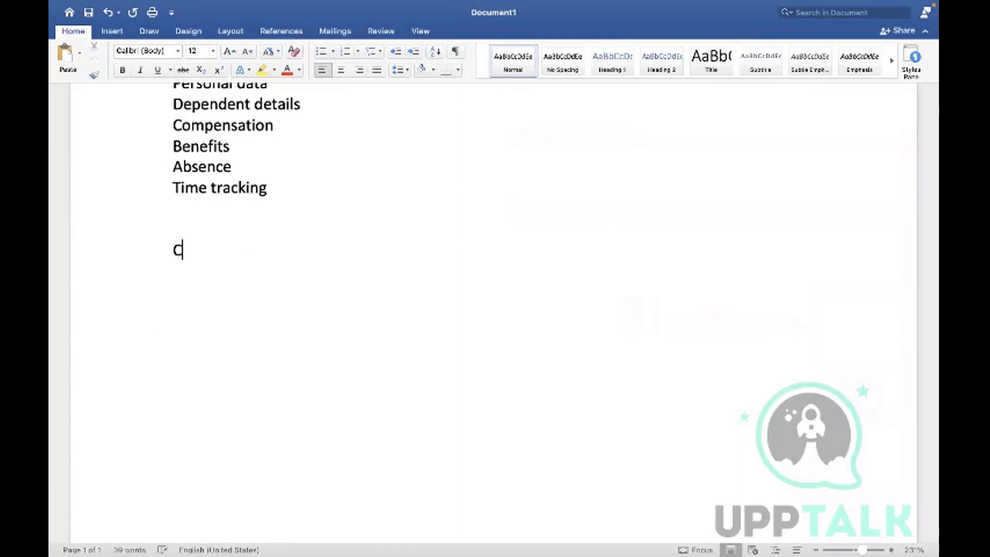
{"action": "type", "text": "ountries wh"}
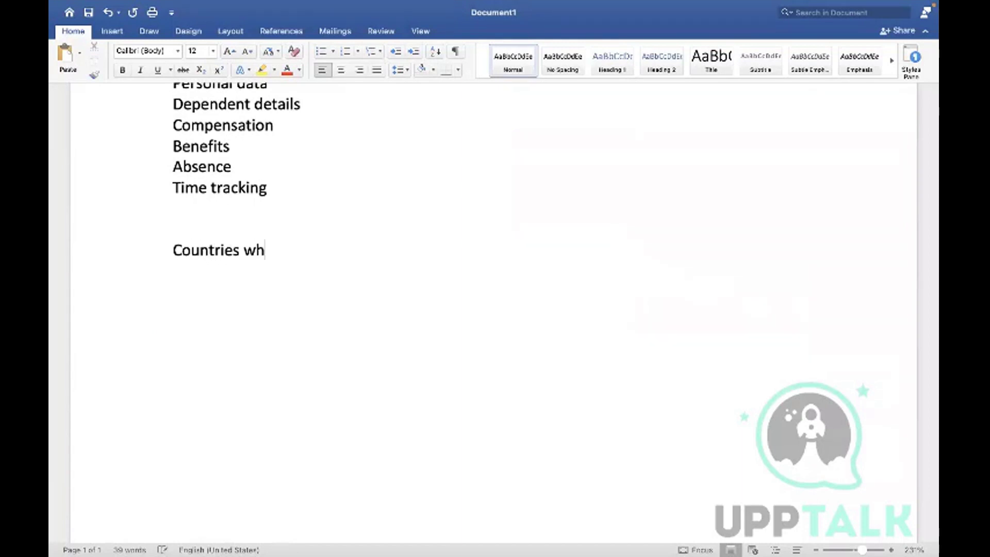
{"action": "type", "text": "ich has In"}
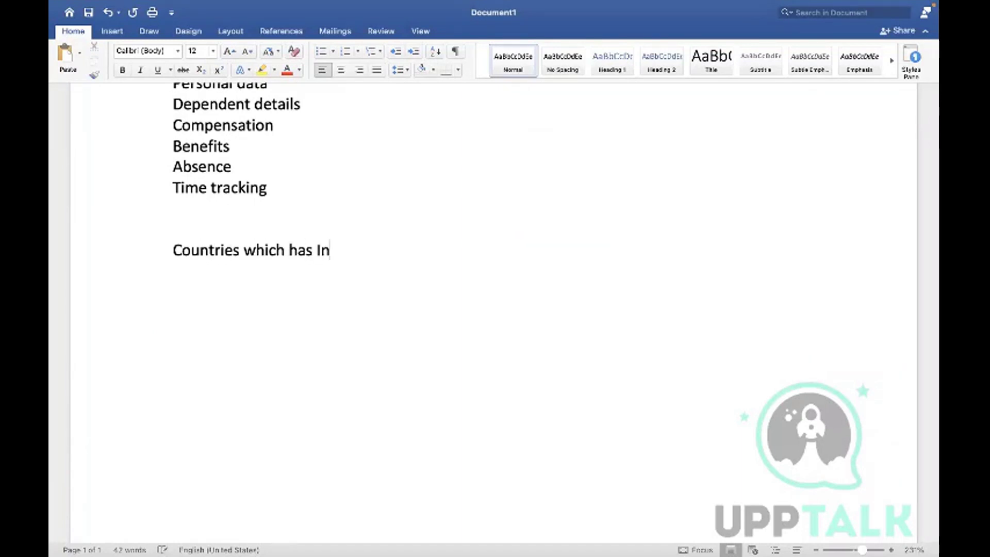
{"action": "type", "text": "house P"}
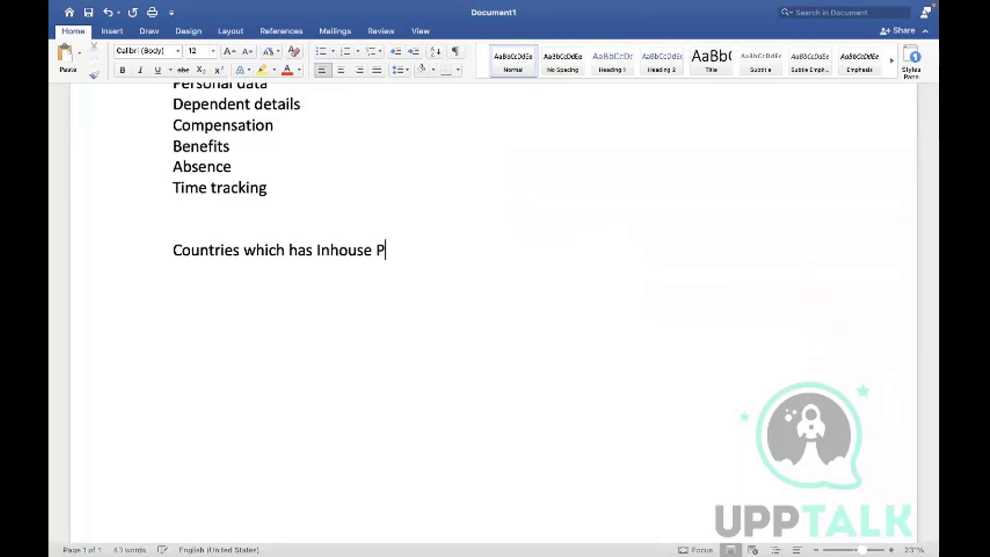
{"action": "type", "text": "ayroll "}
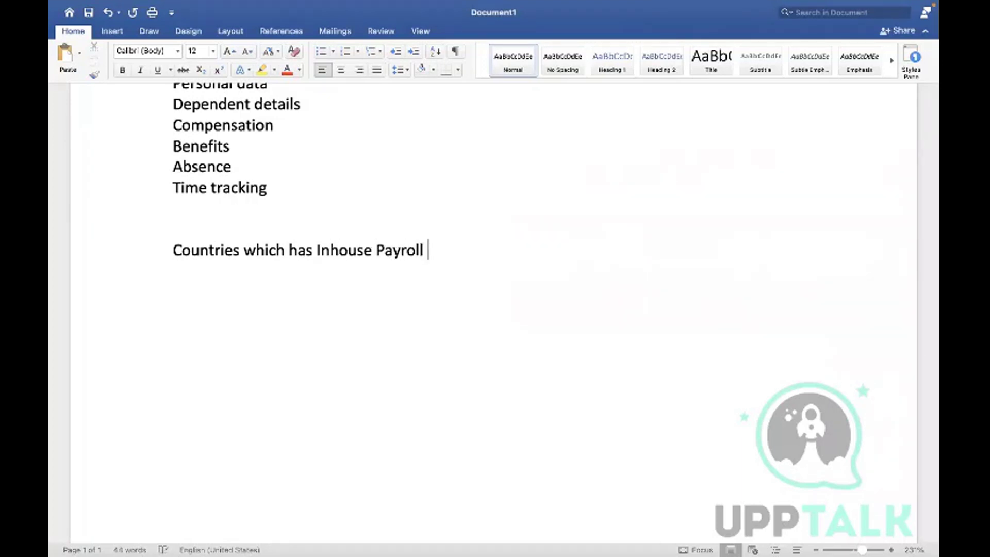
{"action": "type", "text": "In Workday"}
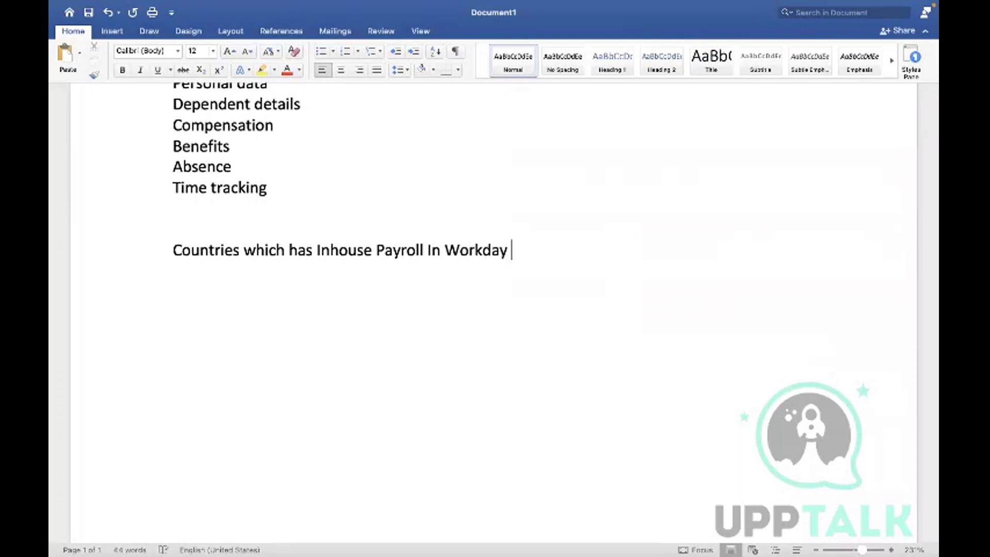
- List the countries 1.USA, 2.UK, 3.FRANCE and 4.CANADA on separate lines
{"action": "key", "text": "Return"}
{"action": "type", "text": "1.USA"}
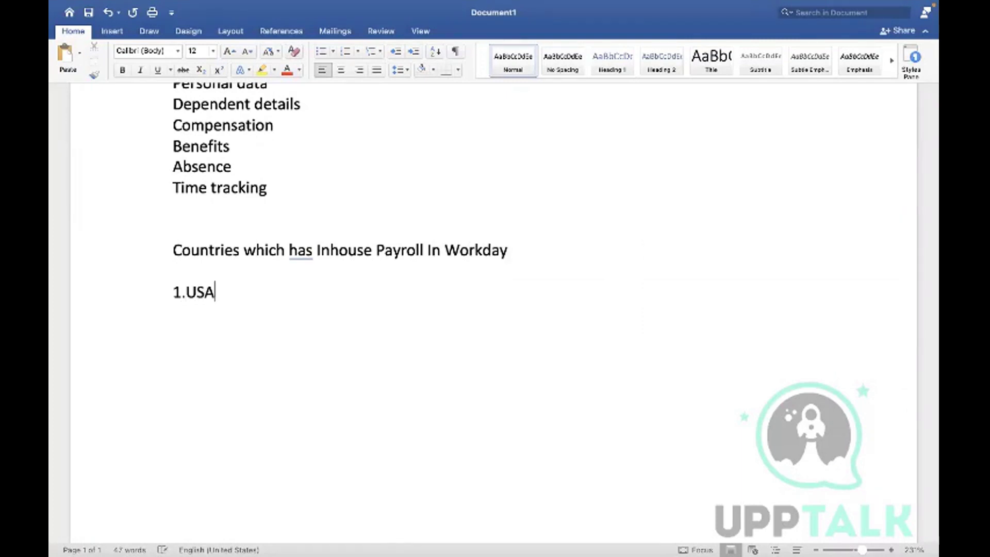
{"action": "key", "text": "Return"}
{"action": "type", "text": "2.UK"}
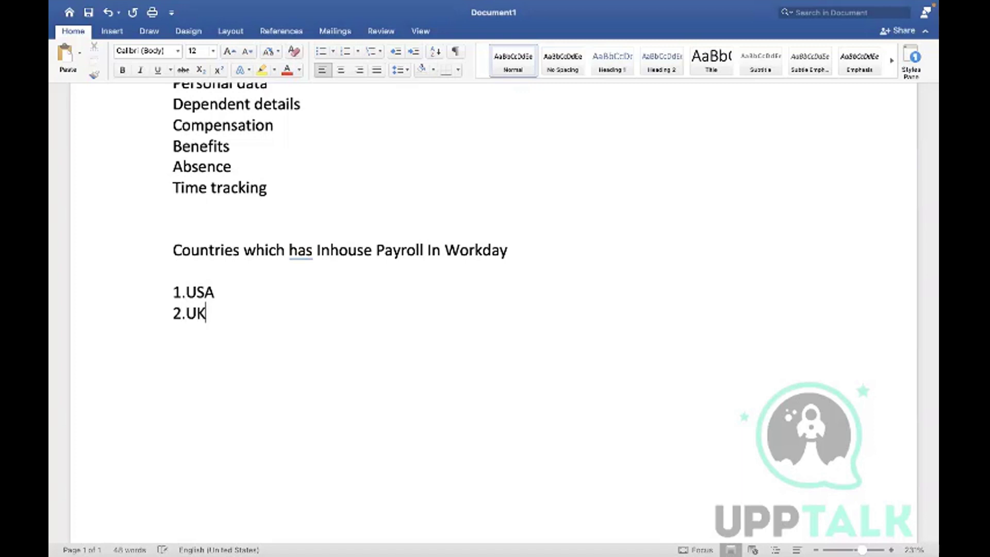
{"action": "key", "text": "Return"}
{"action": "type", "text": "3.FRANCE"}
{"action": "key", "text": "Return"}
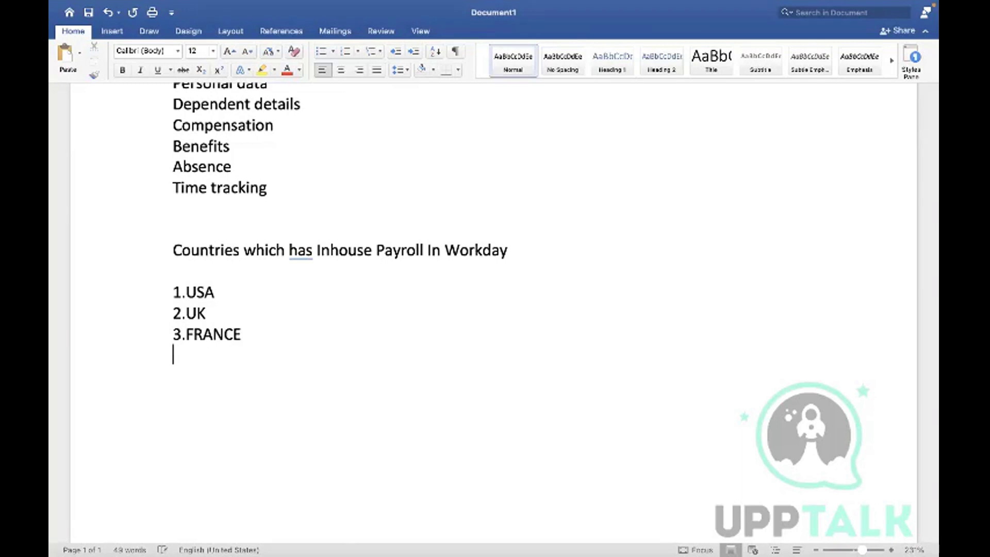
{"action": "type", "text": "4.CANADA"}
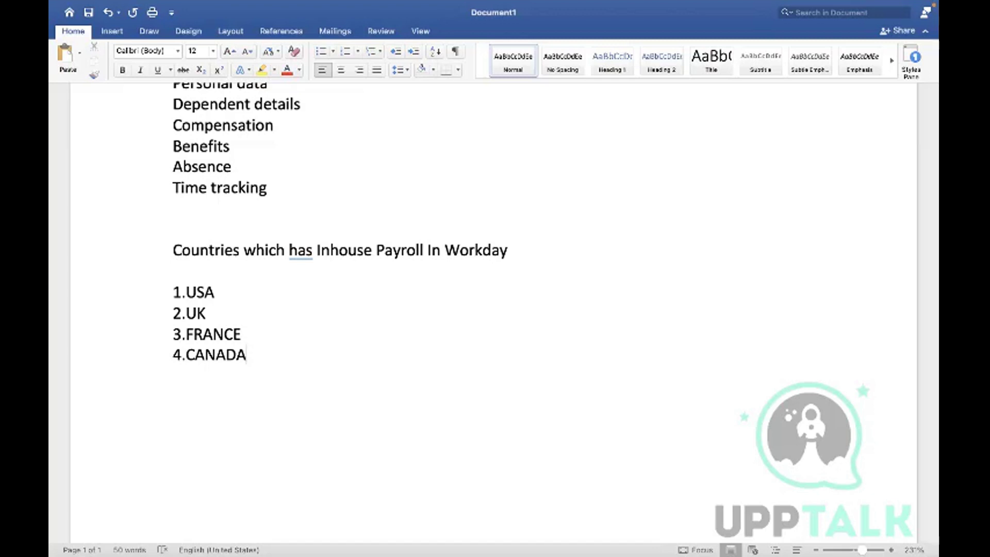
{"action": "left_click", "coordinate": [217, 297]}
{"action": "left_click_drag", "start_coordinate": [217, 297], "coordinate": [186, 298]}
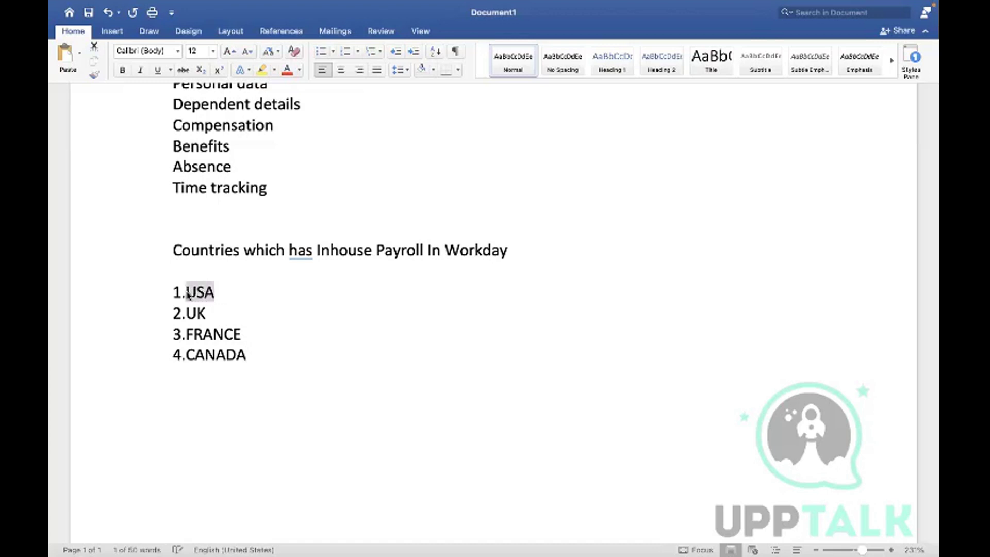
{"action": "left_click", "coordinate": [249, 354]}
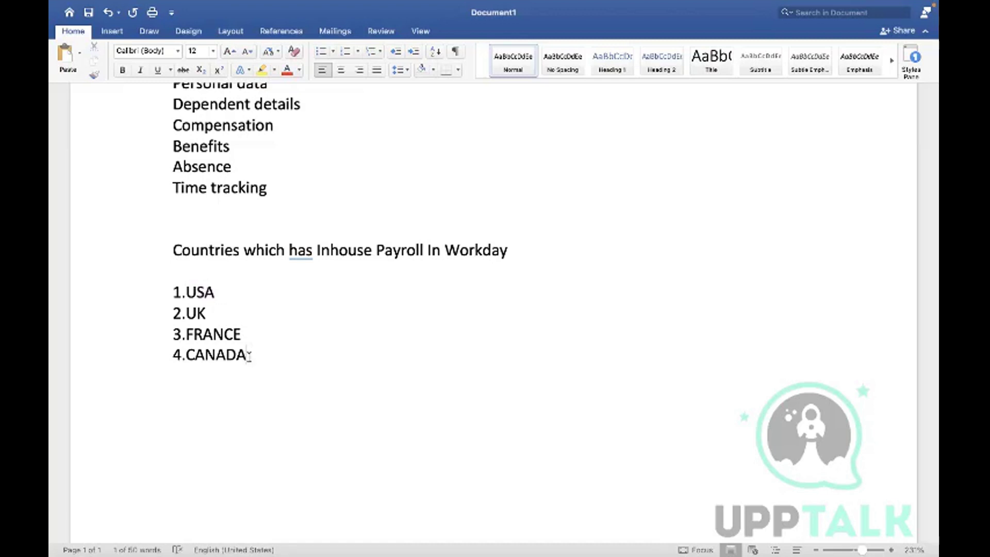
{"action": "left_click_drag", "start_coordinate": [231, 335], "coordinate": [198, 317]}
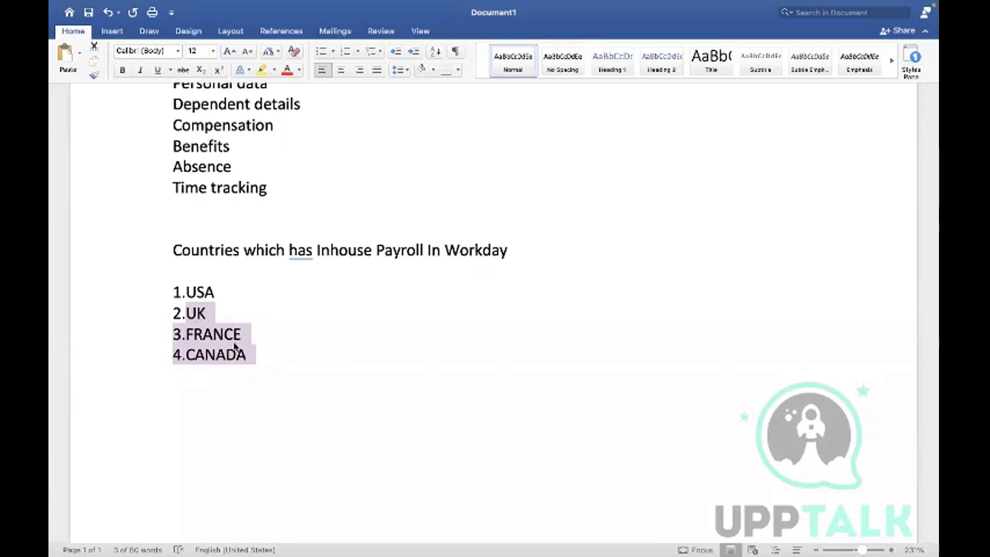
{"action": "left_click", "coordinate": [271, 360]}
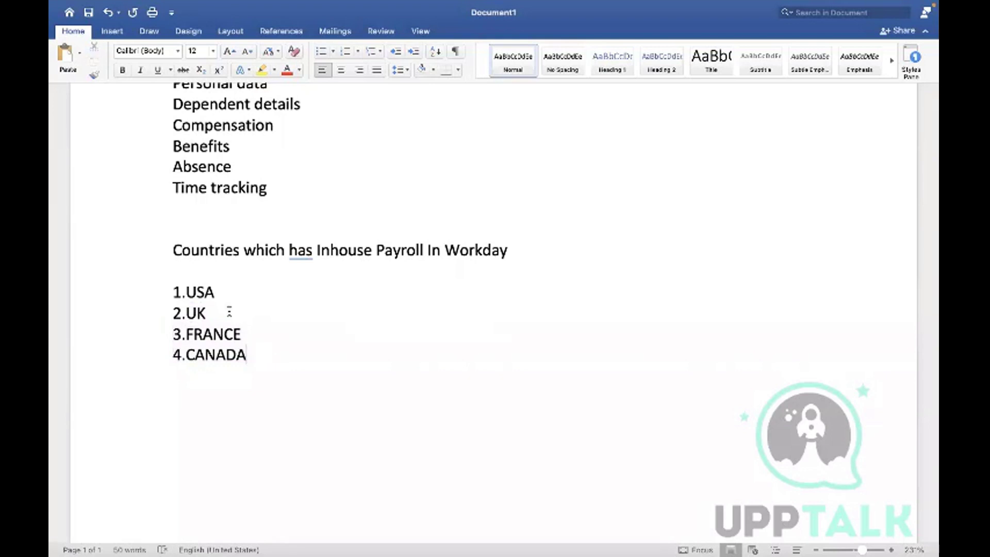
{"action": "left_click_drag", "start_coordinate": [222, 292], "coordinate": [166, 289]}
{"action": "key", "text": "ctrl+c"}
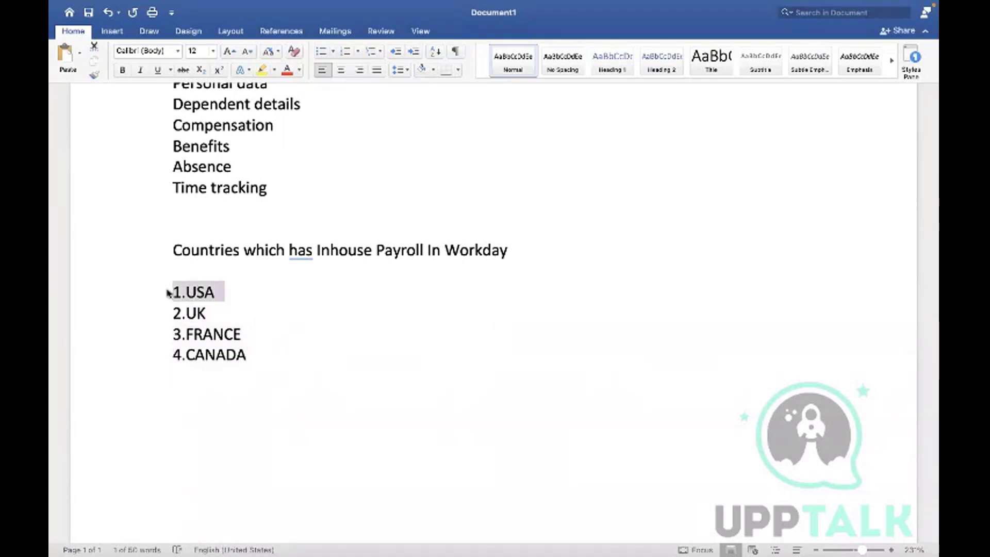
- Paste a copy of the 1.USA line below 4.CANADA
{"action": "left_click", "coordinate": [291, 359]}
{"action": "key", "text": "Return"}
{"action": "key", "text": "Return"}
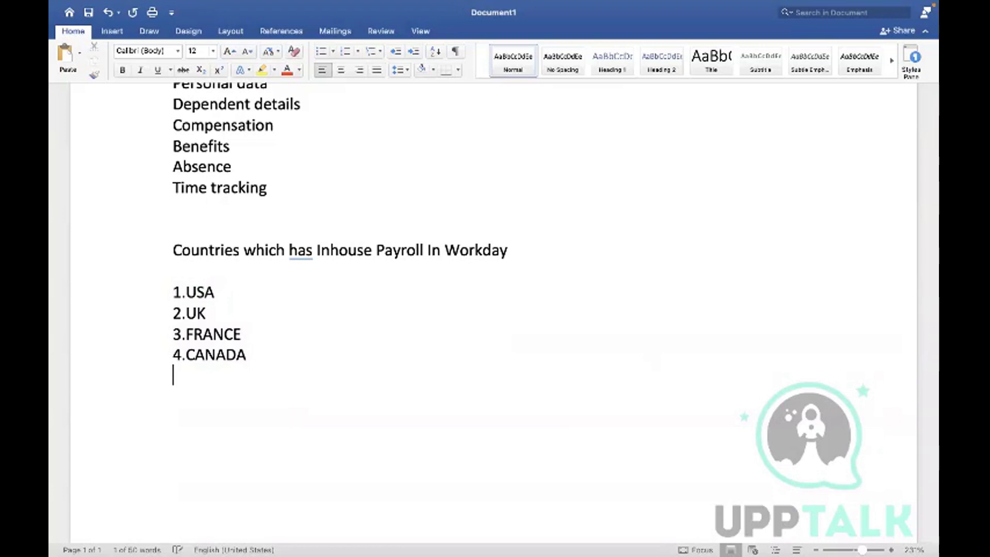
{"action": "key", "text": "ctrl+v"}
{"action": "key", "text": "Return"}
{"action": "key", "text": "Return"}
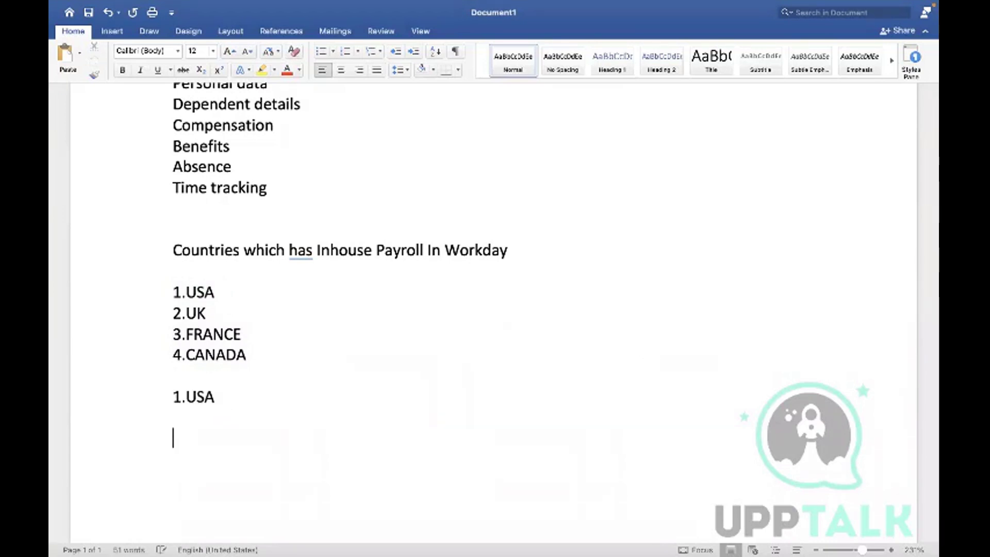
- Add a numbered item '1. PAYROLL BASIC FRAME WORK' beneath the pasted line
{"action": "key", "text": "Return"}
{"action": "key", "text": "Return"}
{"action": "key", "text": "Return"}
{"action": "key", "text": "BackSpace"}
{"action": "key", "text": "BackSpace"}
{"action": "key", "text": "BackSpace"}
{"action": "key", "text": "BackSpace"}
{"action": "key", "text": "Return"}
{"action": "type", "text": "1. "}
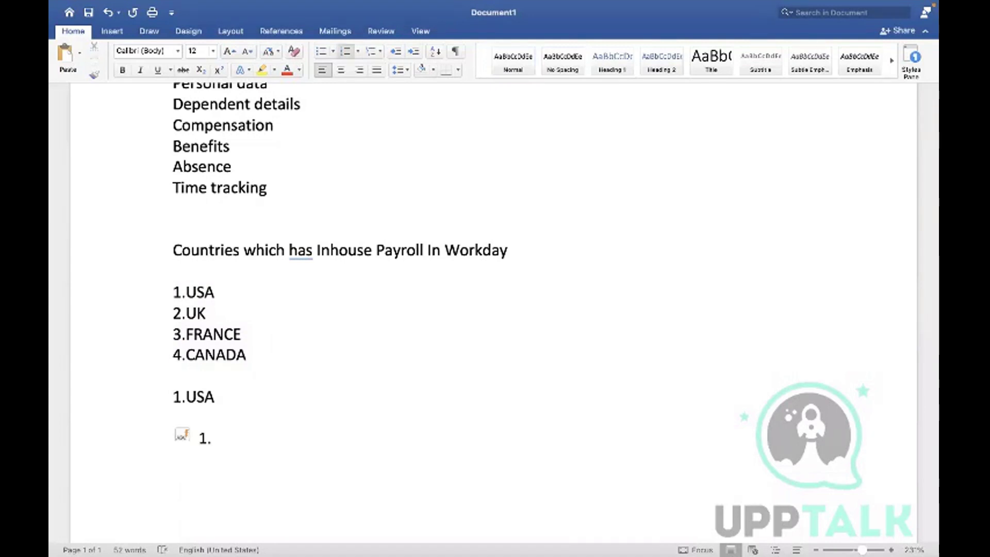
{"action": "type", "text": "PAYROLL BA"}
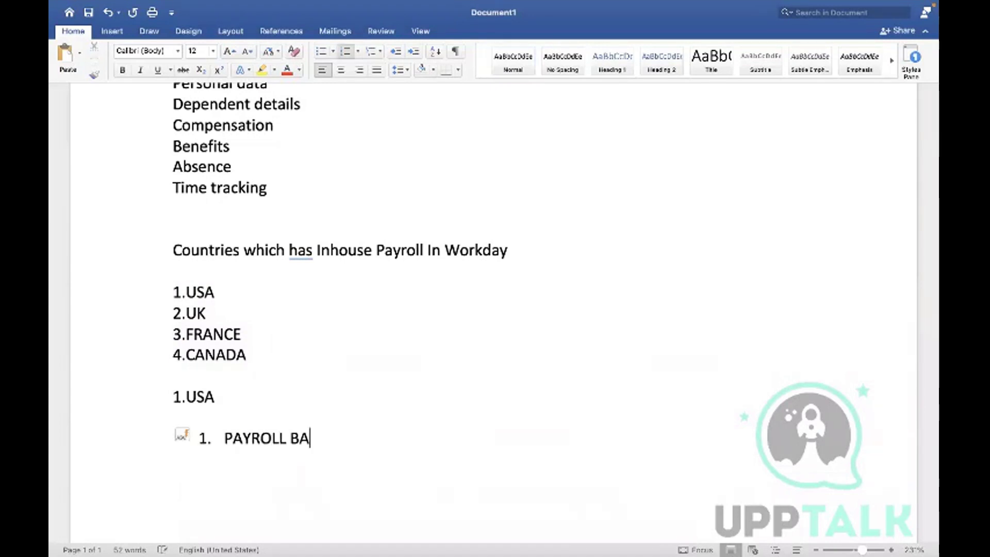
{"action": "type", "text": "SIC FRAME "}
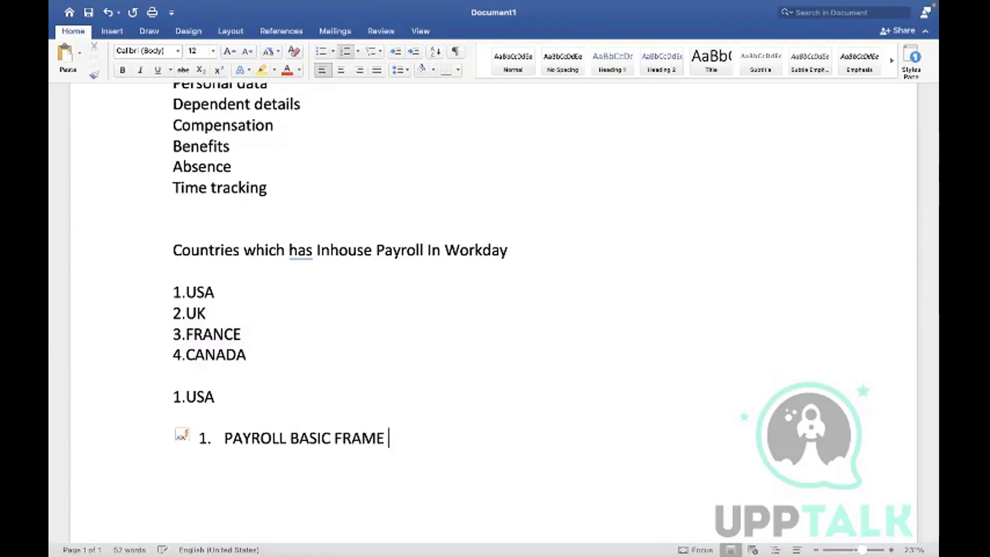
{"action": "type", "text": "WORK"}
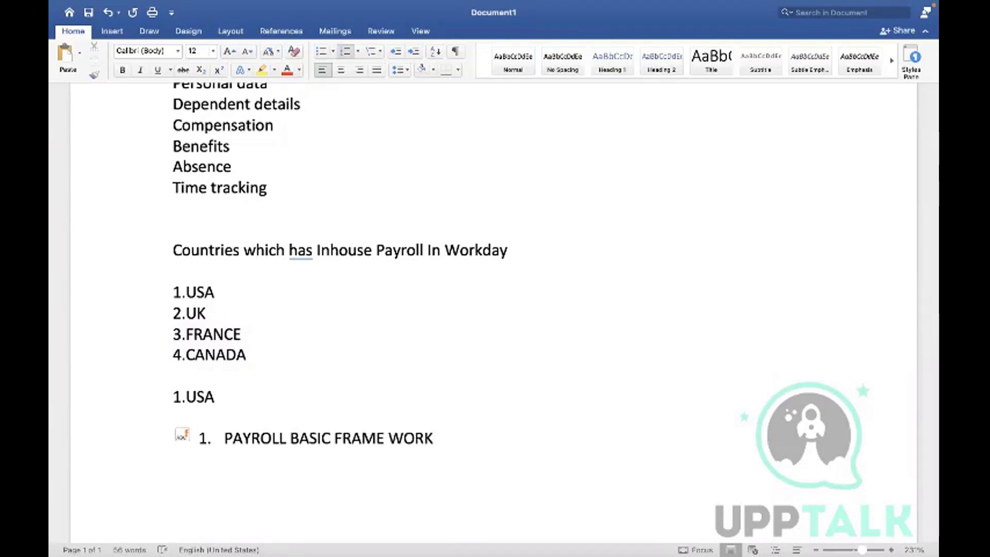